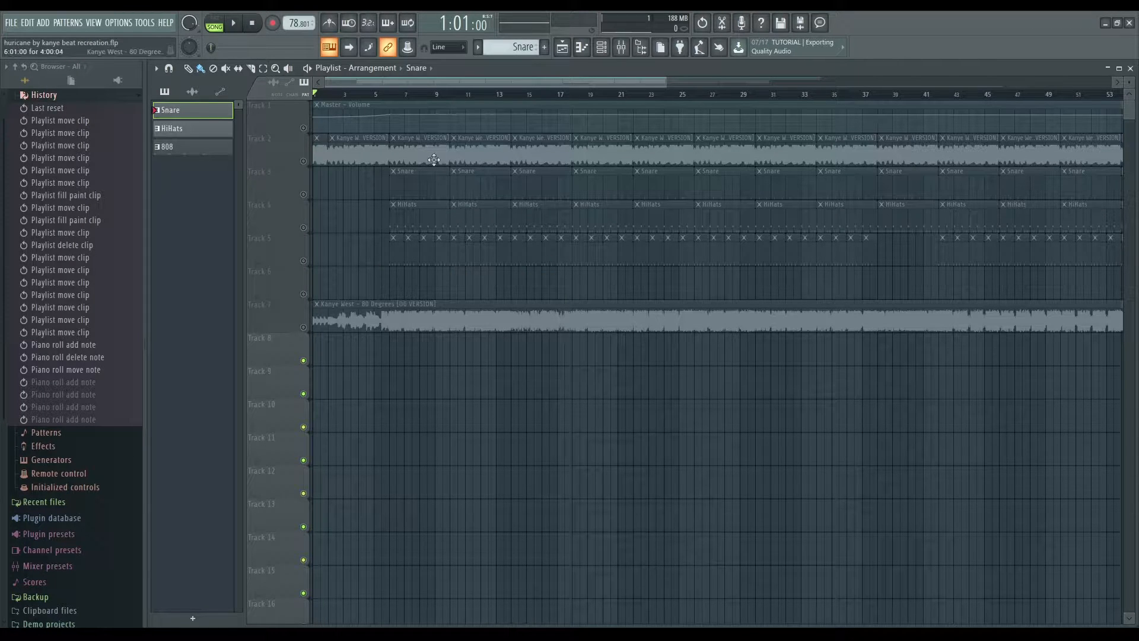
Step: Play the original song on Track 7 from bar 1 to about bar 7 with the track unmuted, and mute it again
drag(462, 83, 411, 113)
click(304, 327)
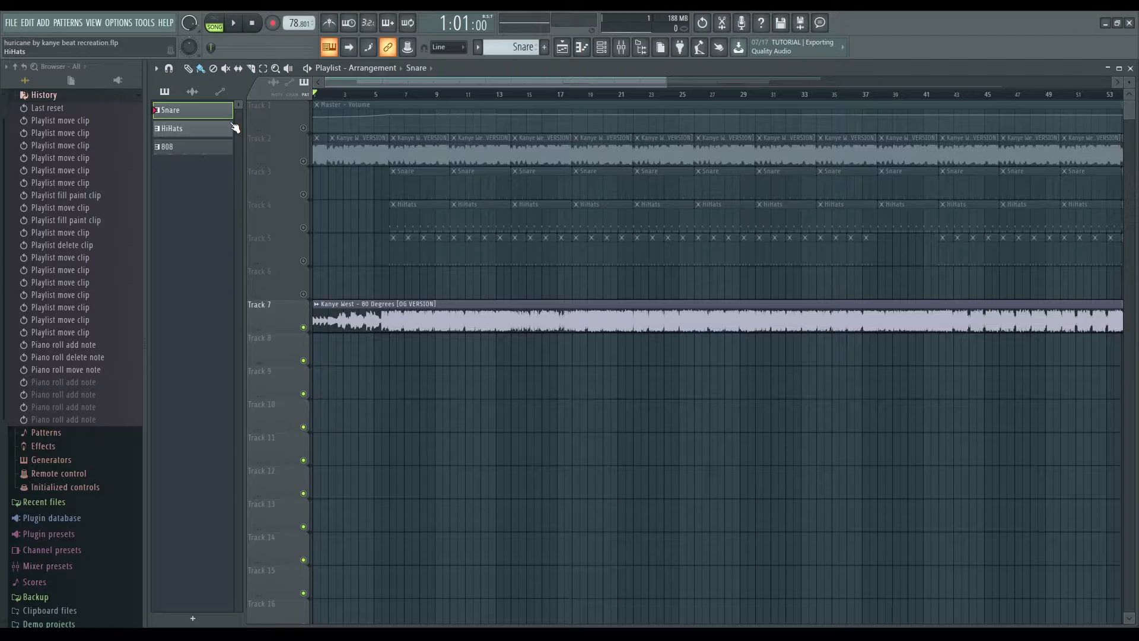
click(236, 23)
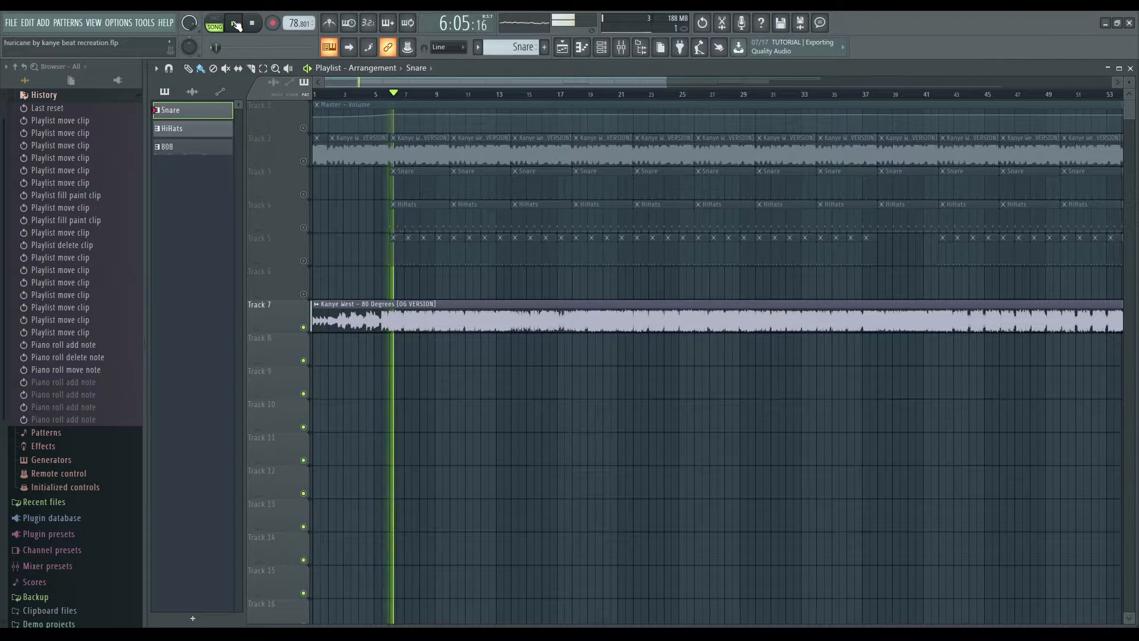
click(303, 327)
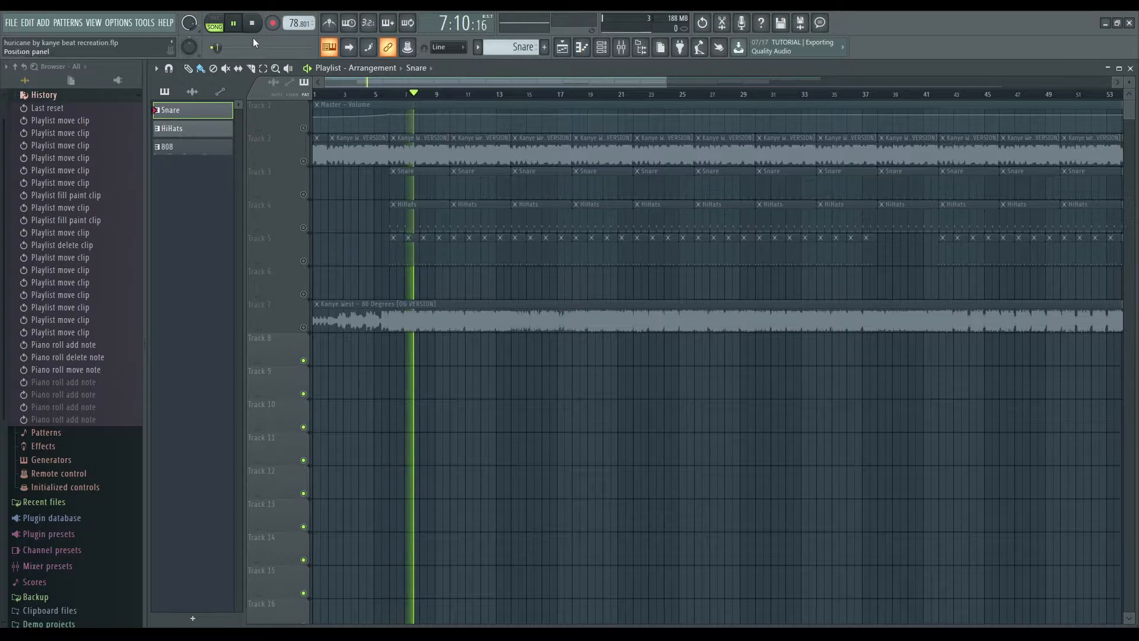
click(233, 24)
Step: Move the four-bar song clip at bar 70 from Track 7 to Track 8 and add a copy of it at bar 74
drag(416, 95, 898, 198)
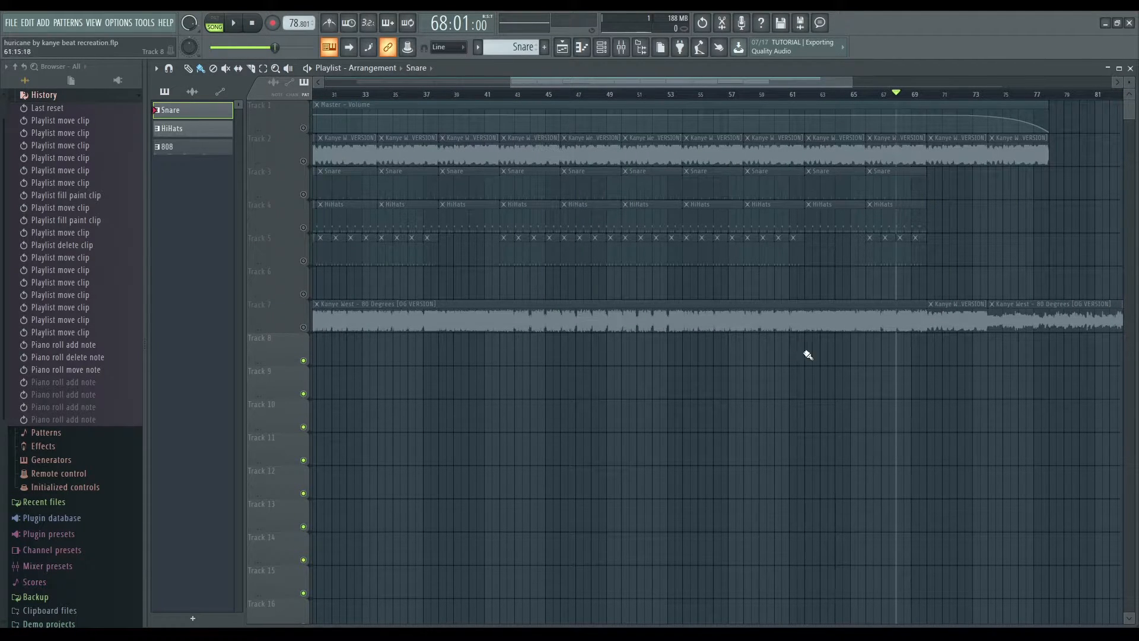
mouse_move(943, 323)
mouse_down()
mouse_move(942, 355)
mouse_move(991, 352)
mouse_up()
click(949, 358)
click(1004, 351)
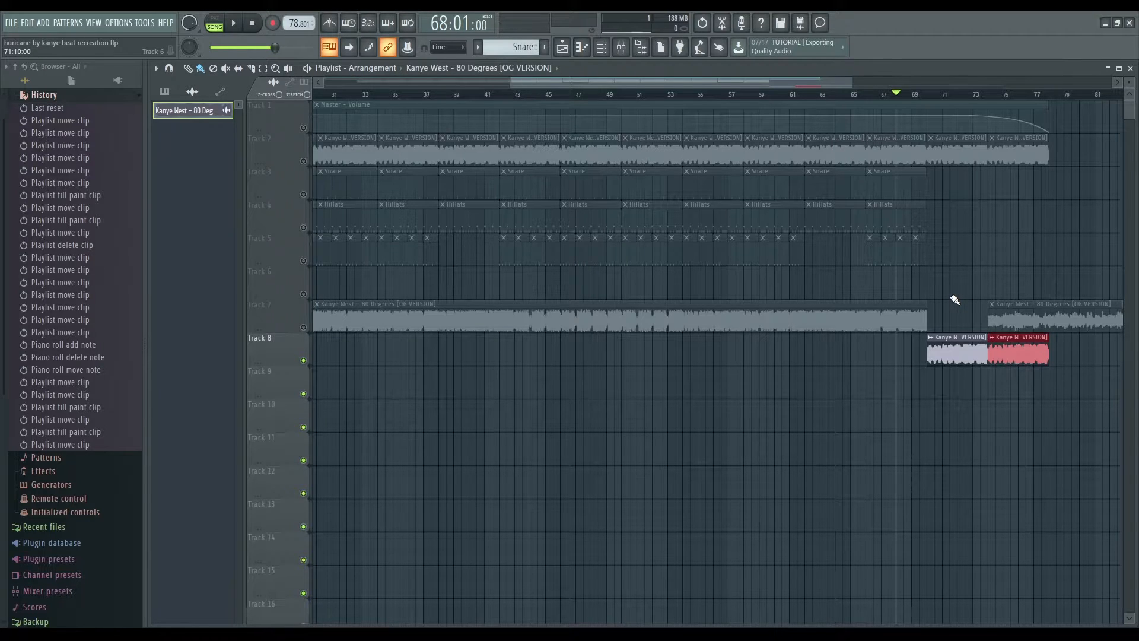
Step: Play the two looped clips on Track 8 from bar 70 to just past the start of the second clip
scroll(964, 315, up, 4)
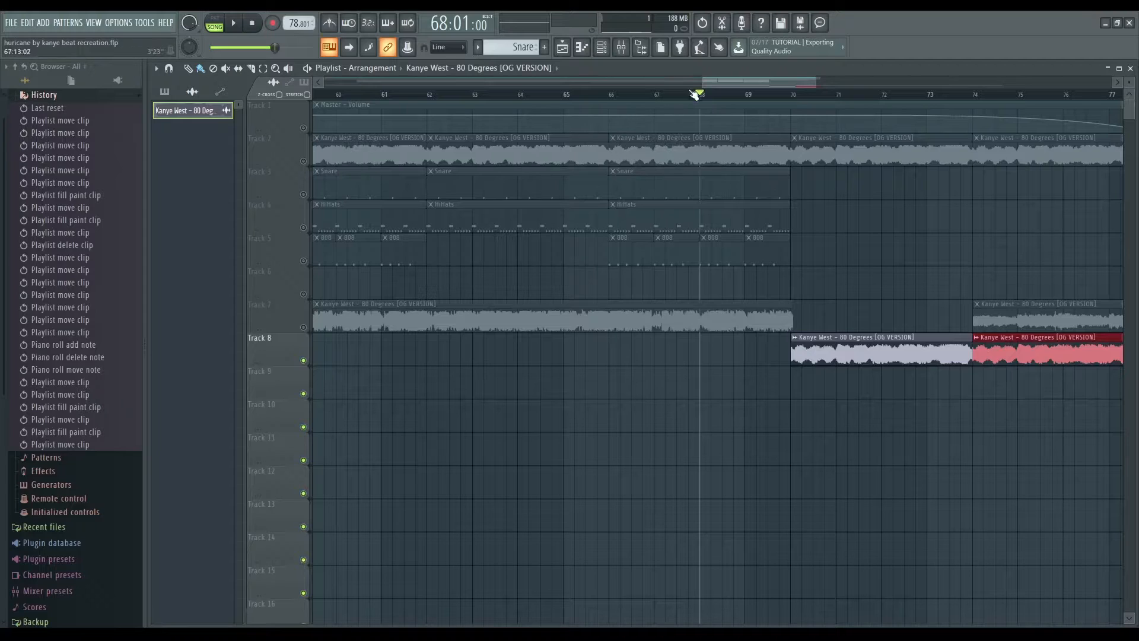
mouse_move(700, 94)
mouse_down()
mouse_move(765, 96)
mouse_move(795, 113)
mouse_up()
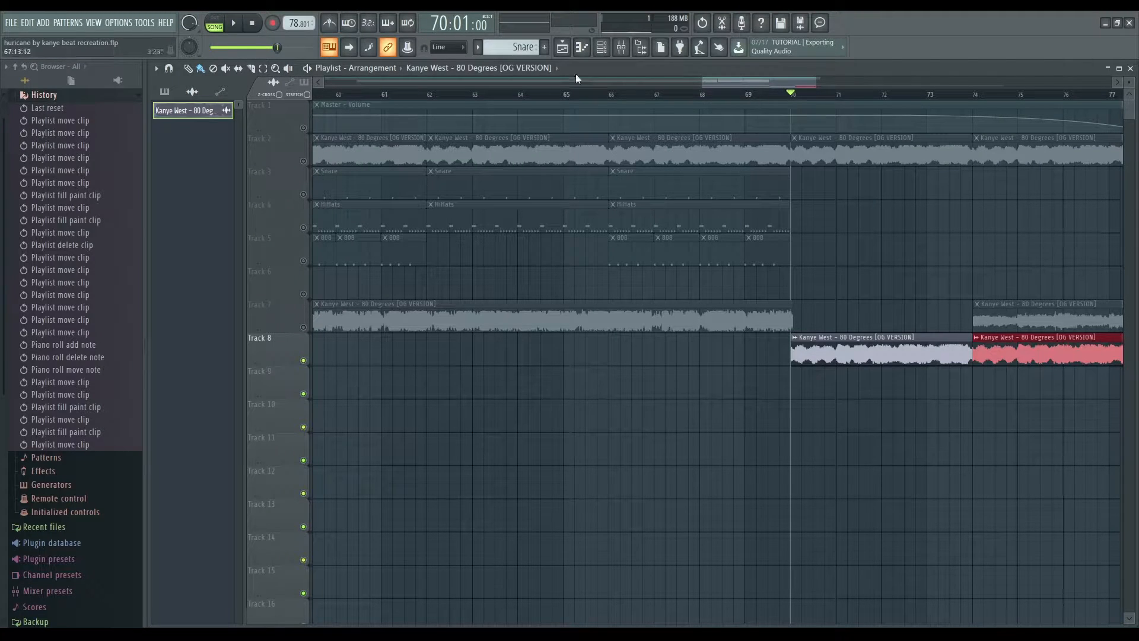
click(243, 29)
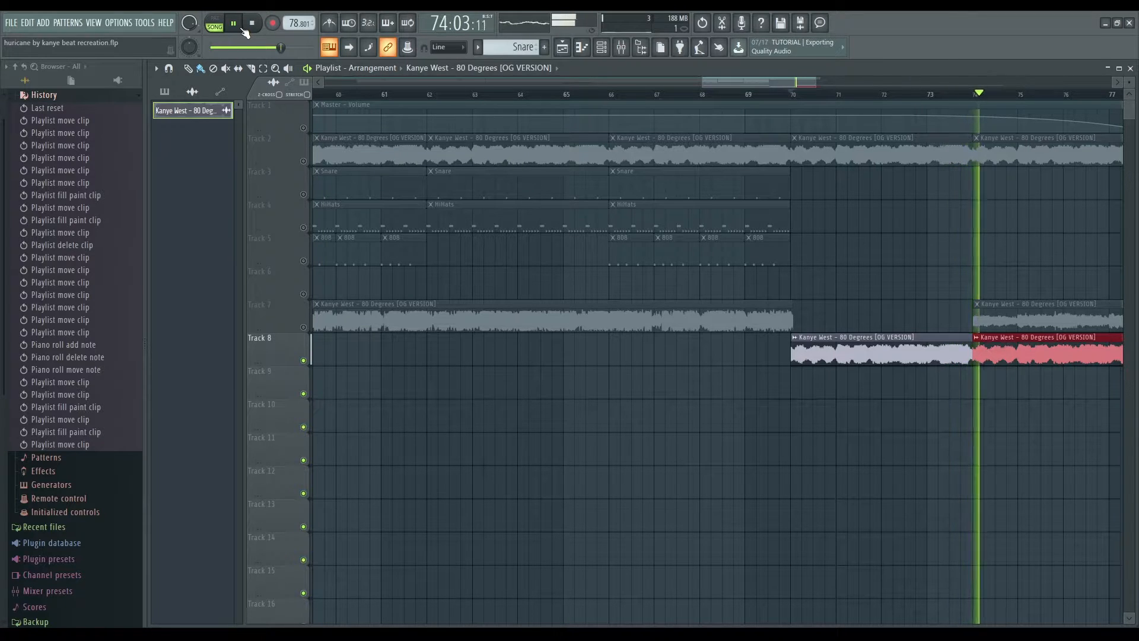
key(space)
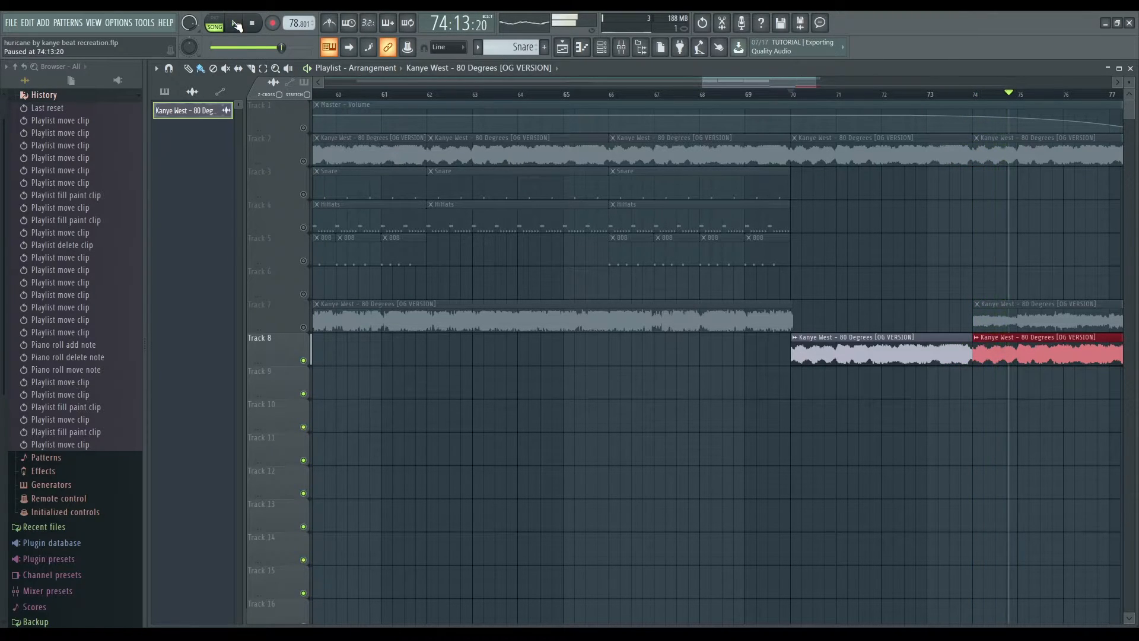
Step: Move the four-bar clip at bar 70 back to Track 7 and delete its copy at bar 74 on Track 8
drag(884, 339, 883, 315)
right_click(991, 347)
scroll(757, 394, down, 6)
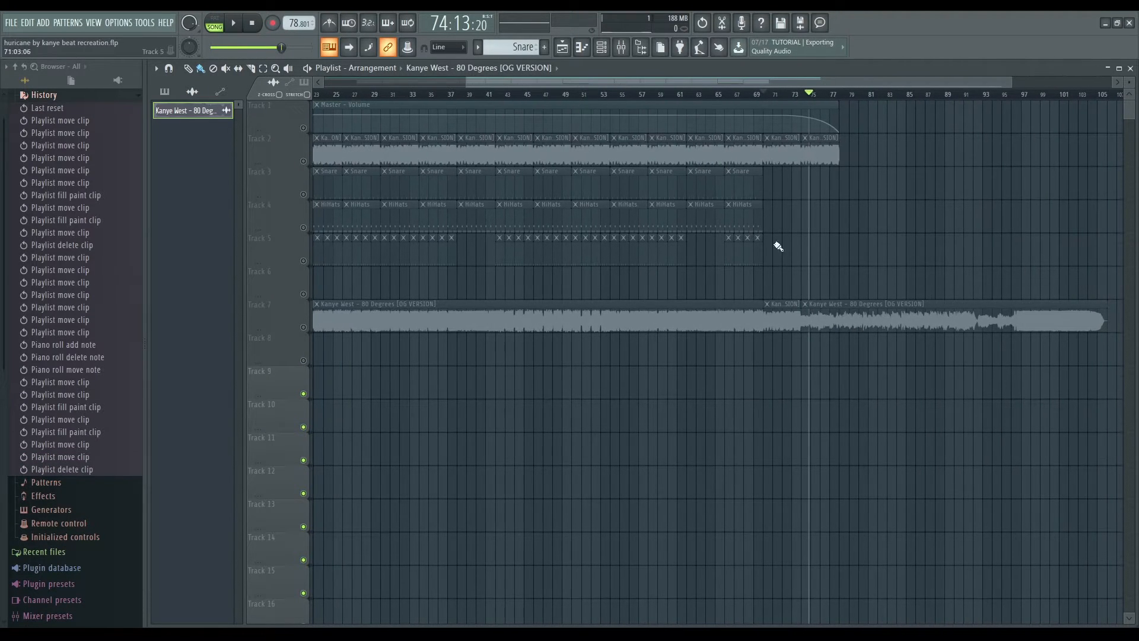
Step: Play the intro of the original song on Track 7 from bar 1 to about bar 2, and mute the track again
click(515, 94)
drag(519, 137, 37, 207)
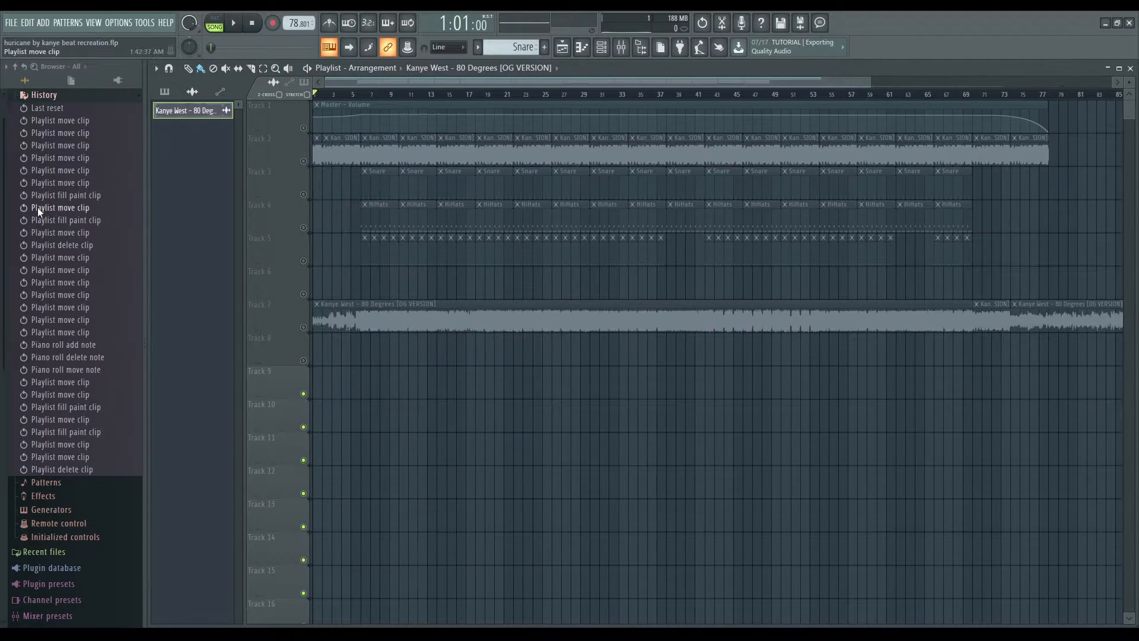
click(304, 328)
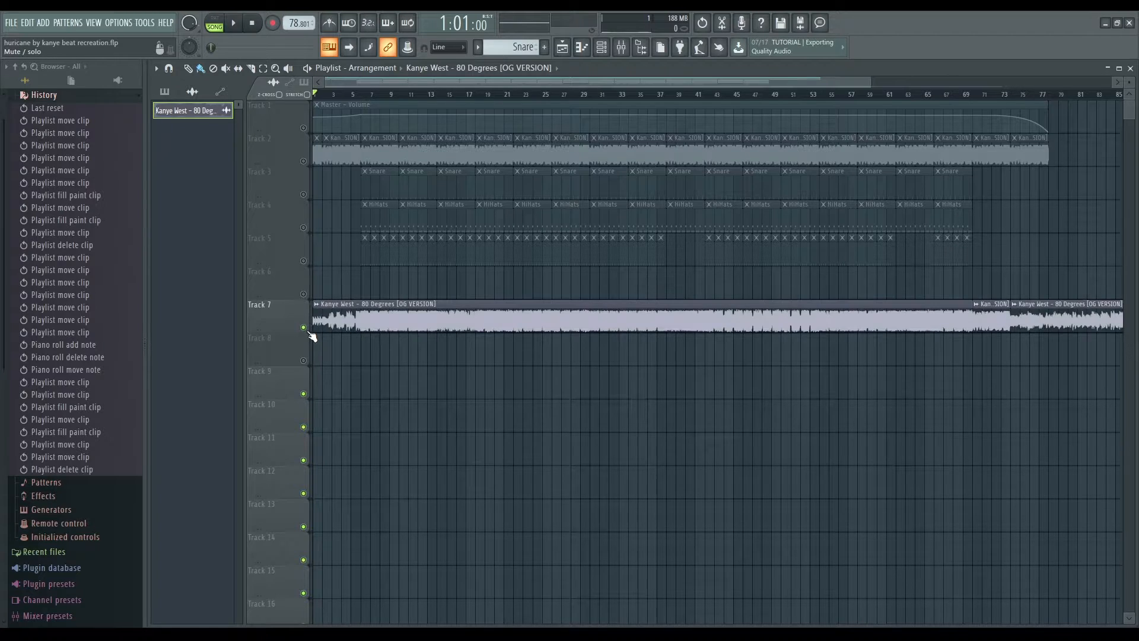
click(241, 23)
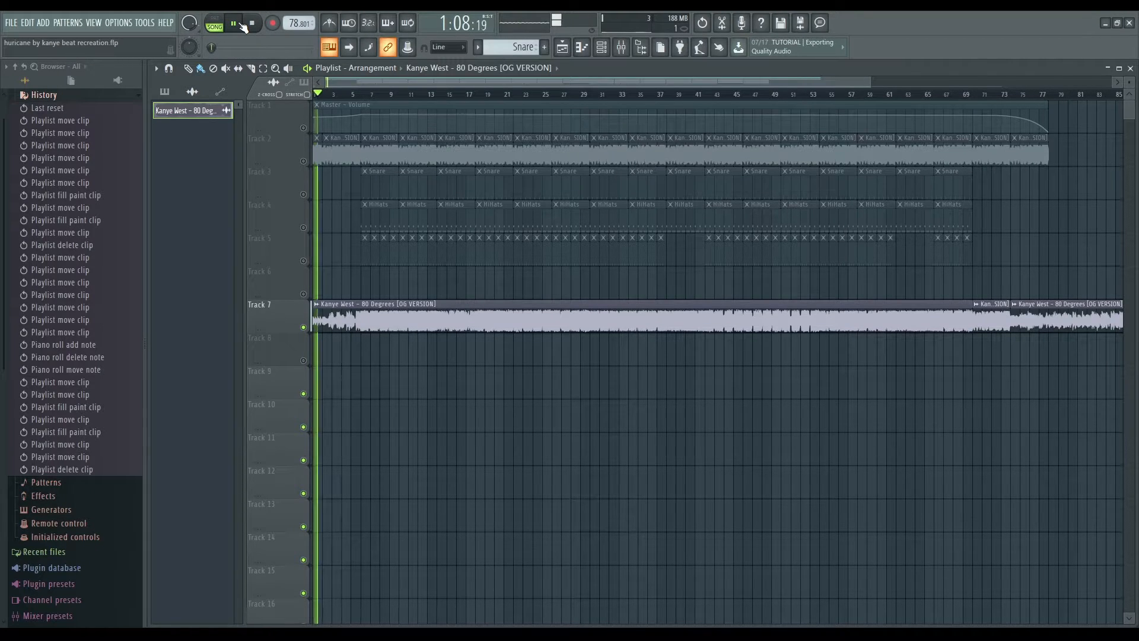
click(240, 23)
click(304, 328)
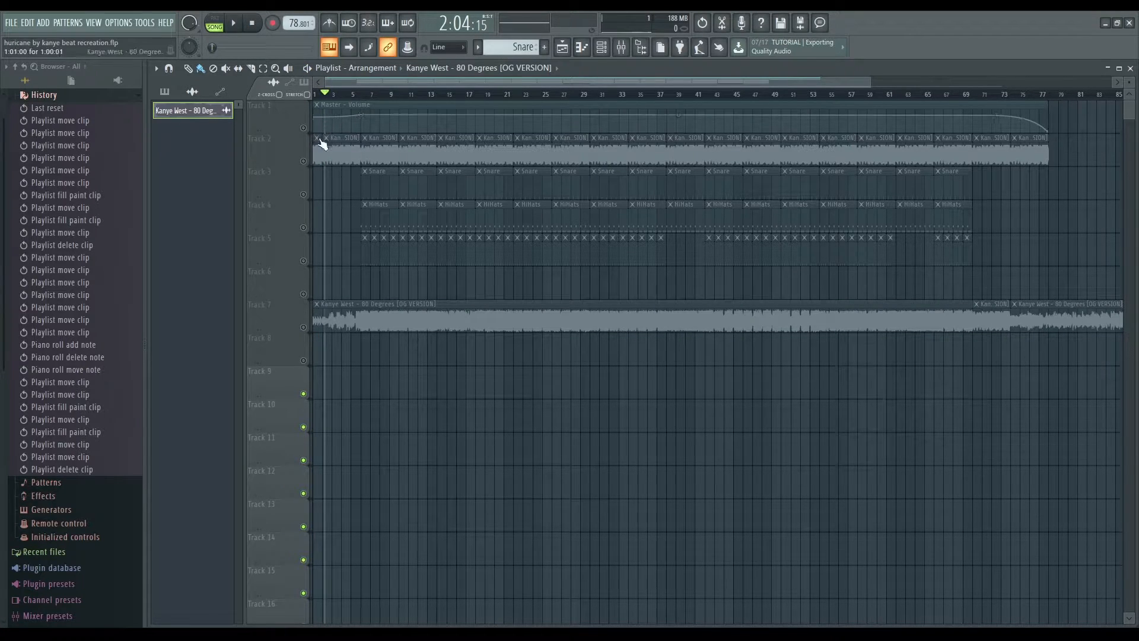
Step: Place a copy of the one-bar intro clip from Track 2 at bar 1 of Track 9 and play it from the start
click(354, 325)
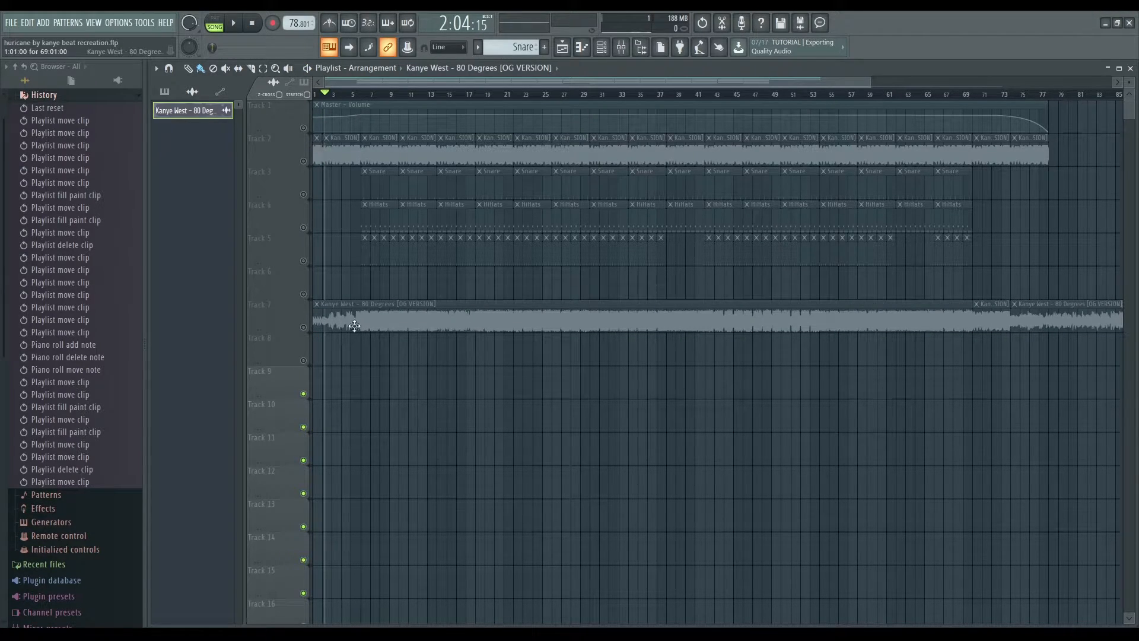
click(315, 383)
drag(324, 95, 285, 102)
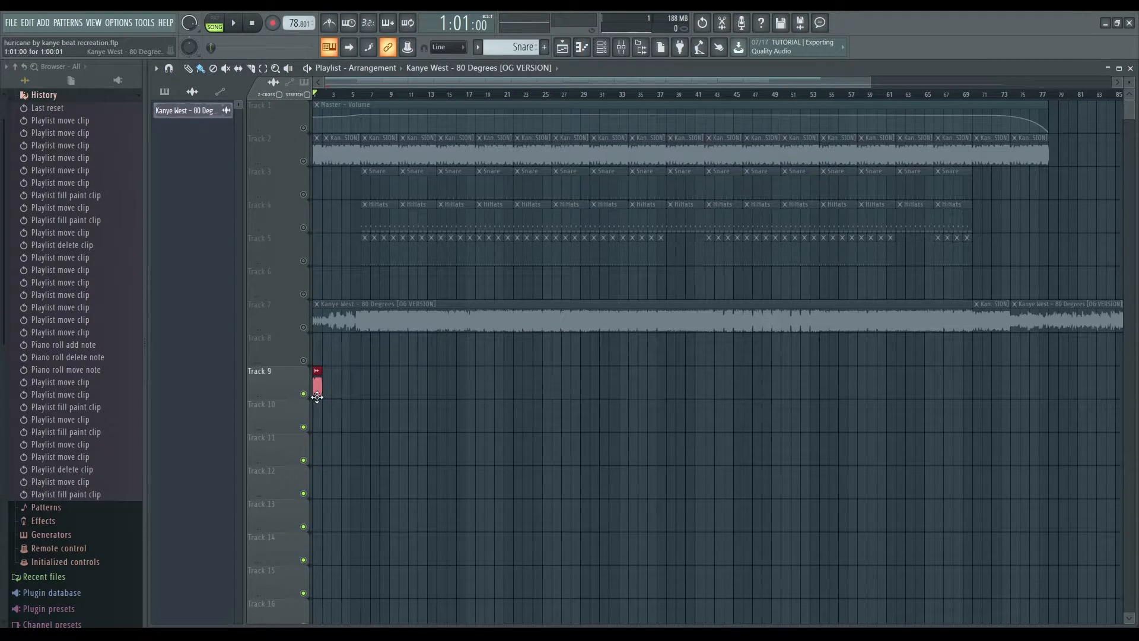
scroll(320, 393, up, 3)
drag(345, 81, 334, 83)
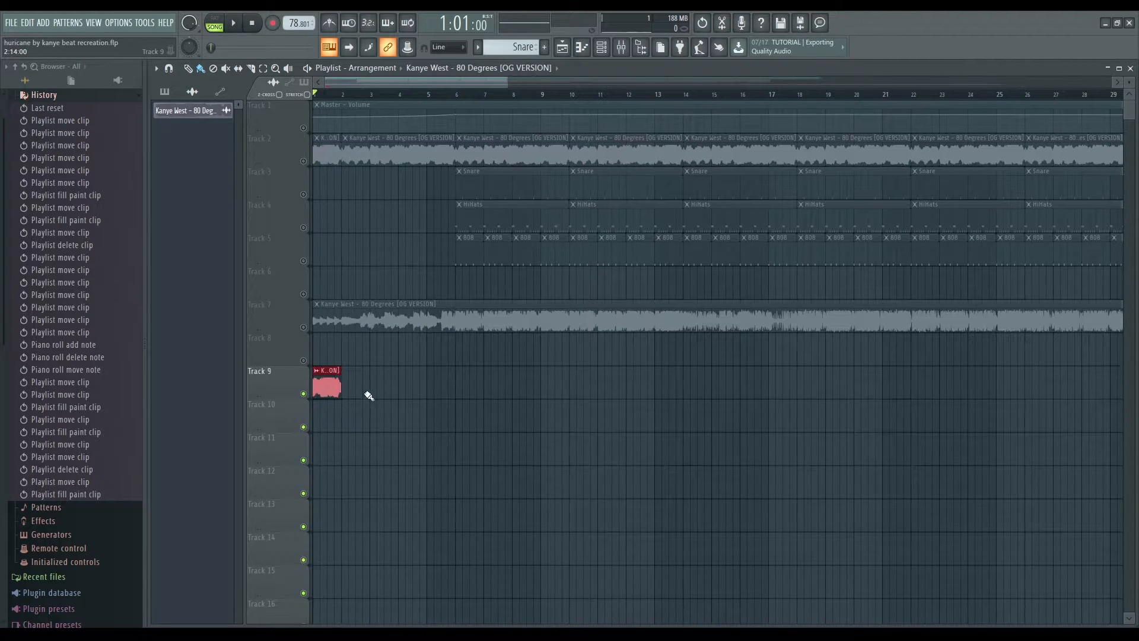
click(237, 24)
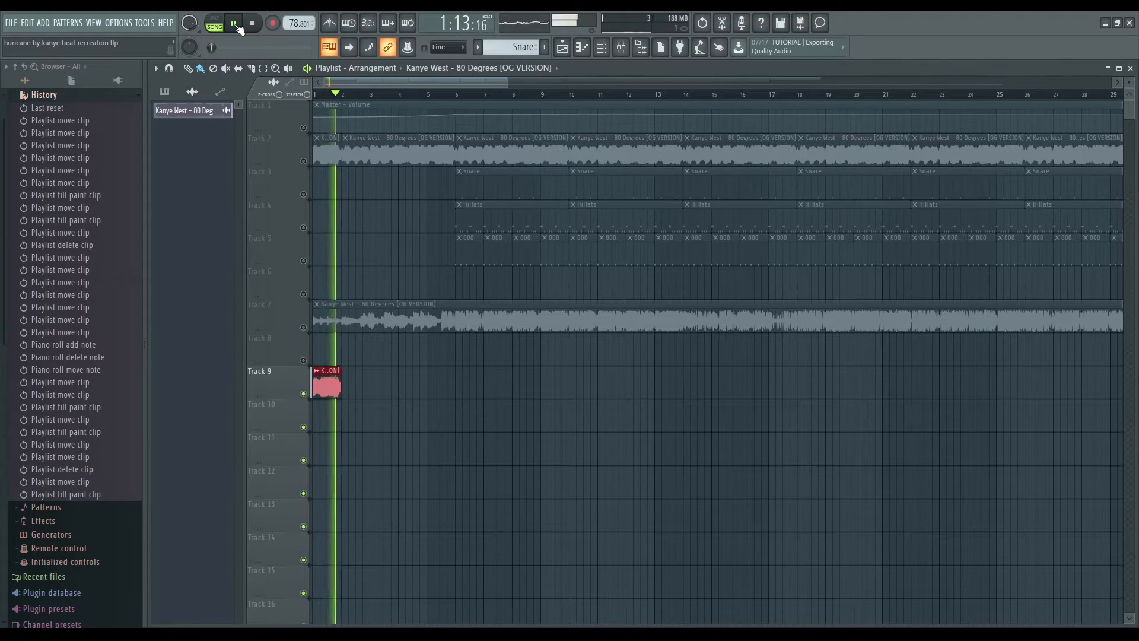
key(space)
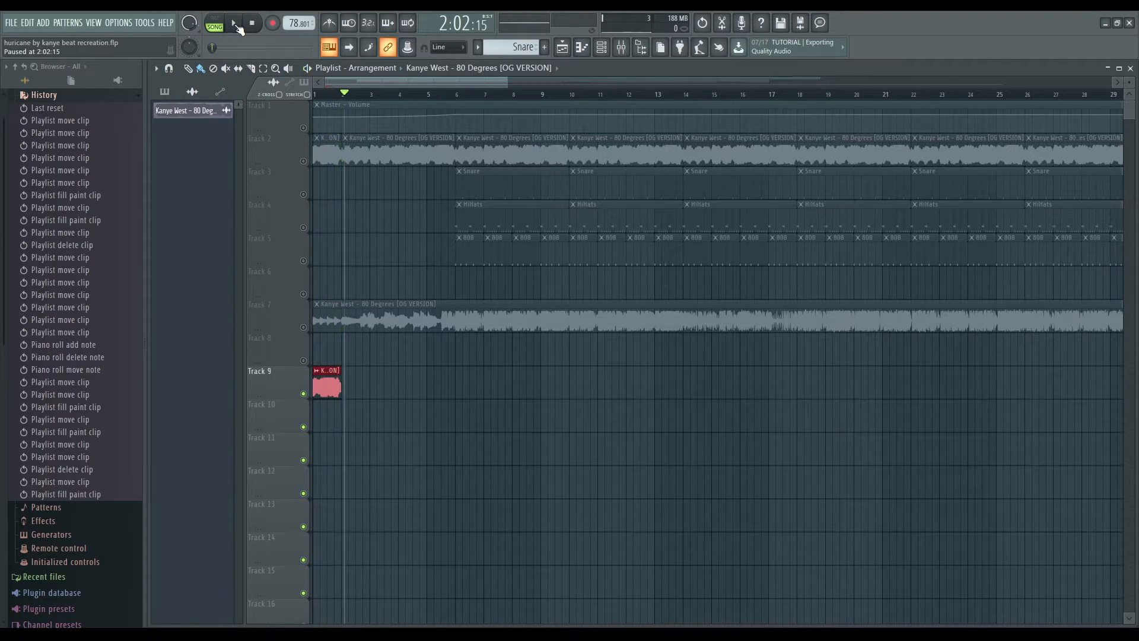
Step: Delete the one-bar clip from Track 9 and return the playhead to bar 1
right_click(328, 389)
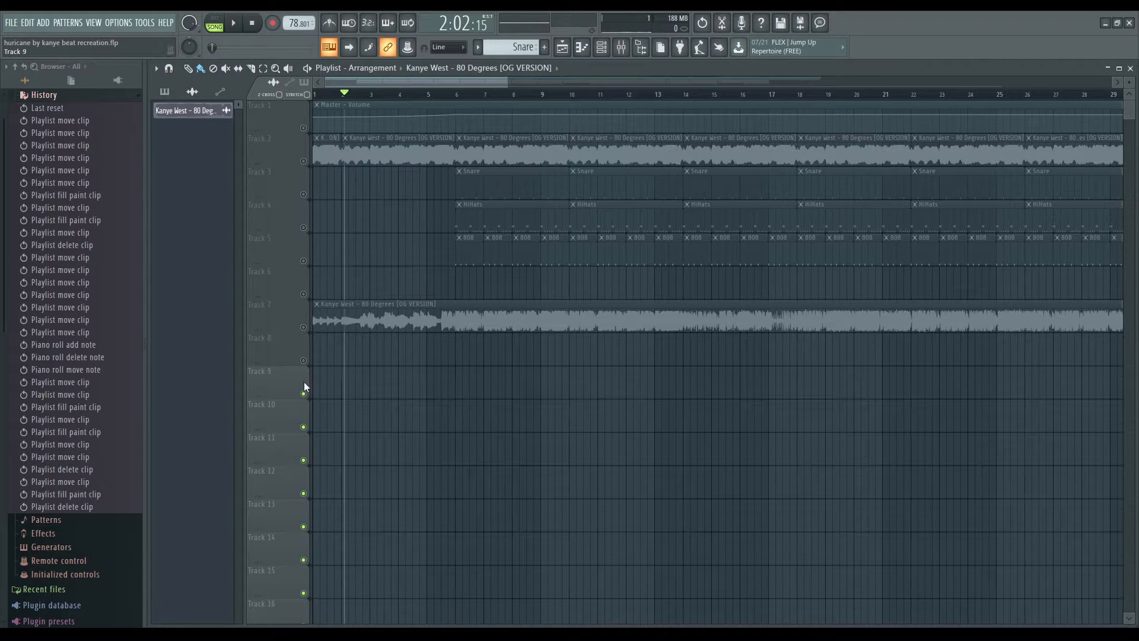
drag(344, 94, 314, 94)
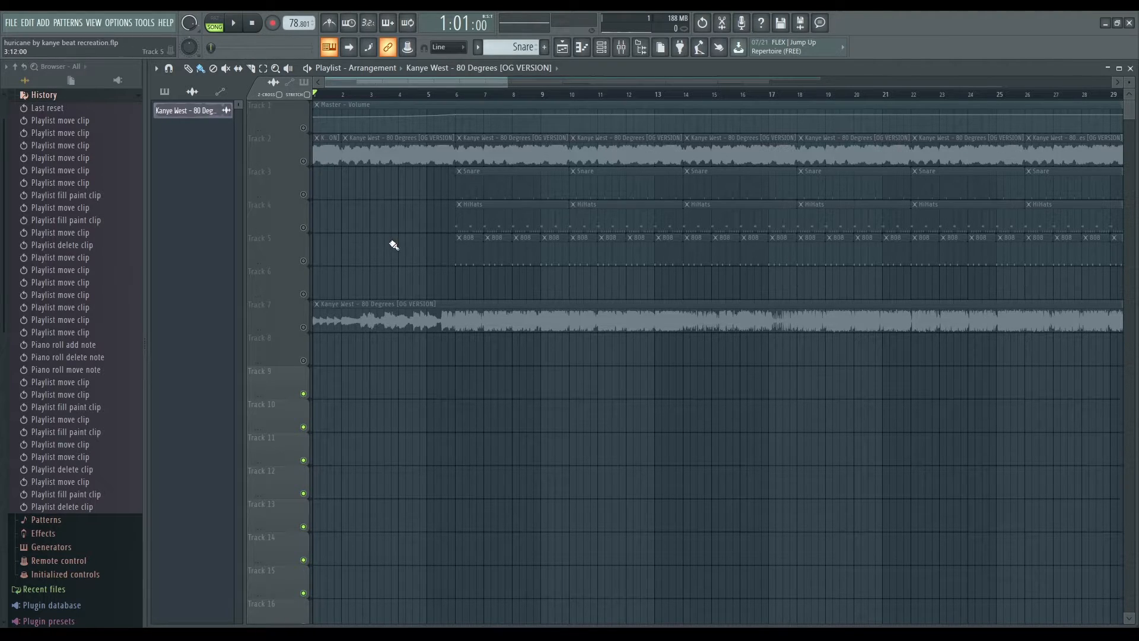
Step: Unmute Track 7 and play the original song's drum section from 7:09 to about bar 10
click(303, 327)
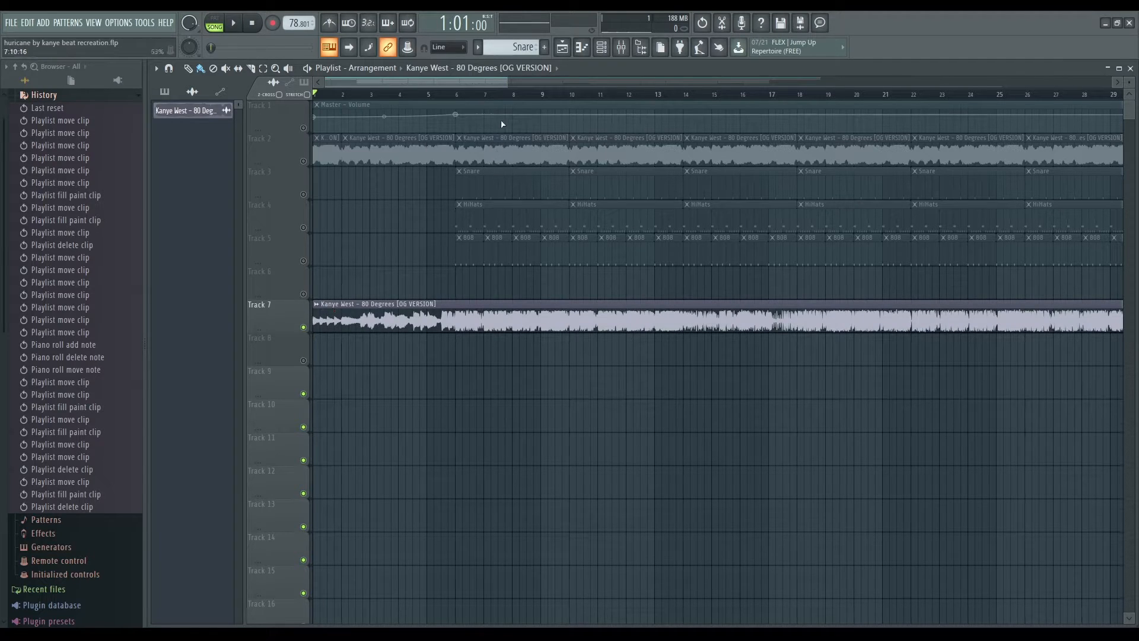
click(497, 94)
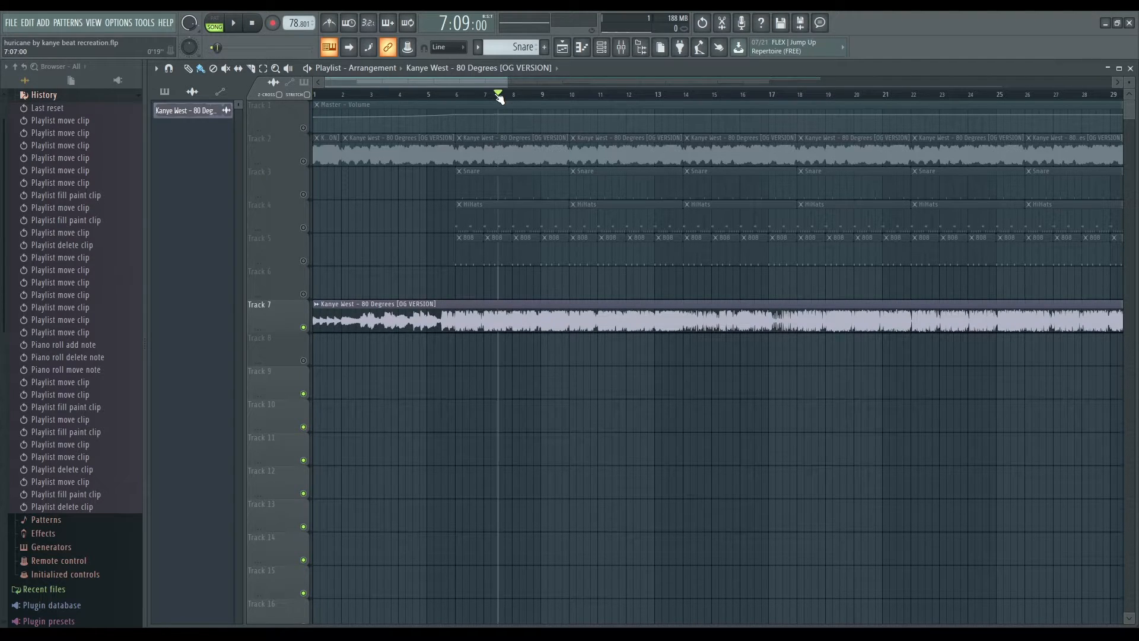
click(235, 24)
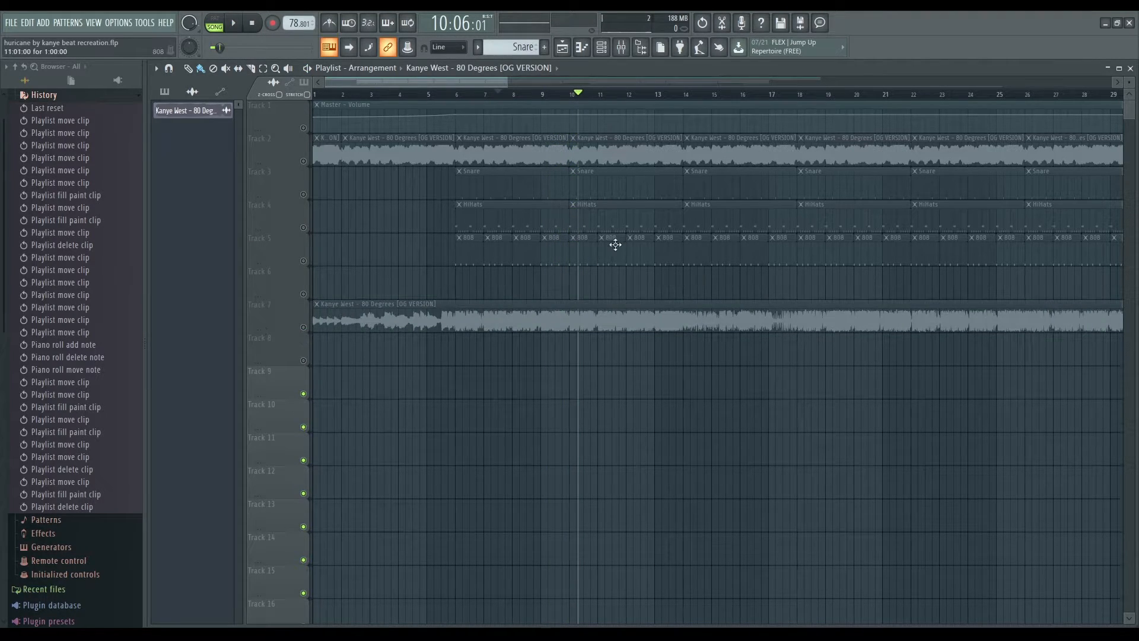
Step: Unmute the Snare track and the looped sample on Track 2, leaving the HiHats track muted
click(303, 195)
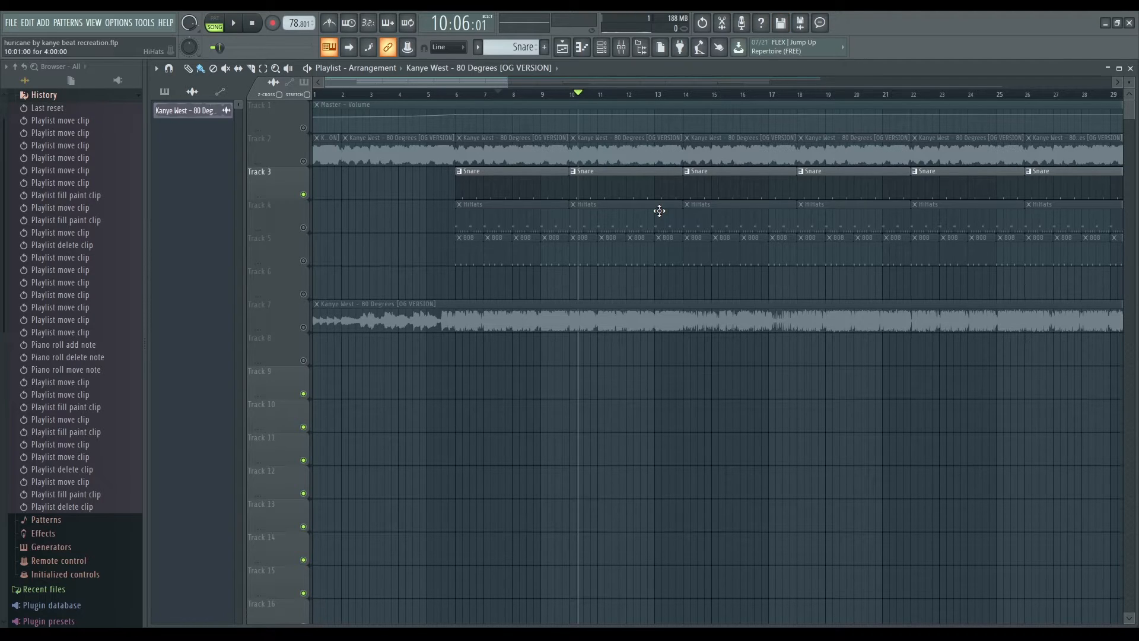
click(304, 229)
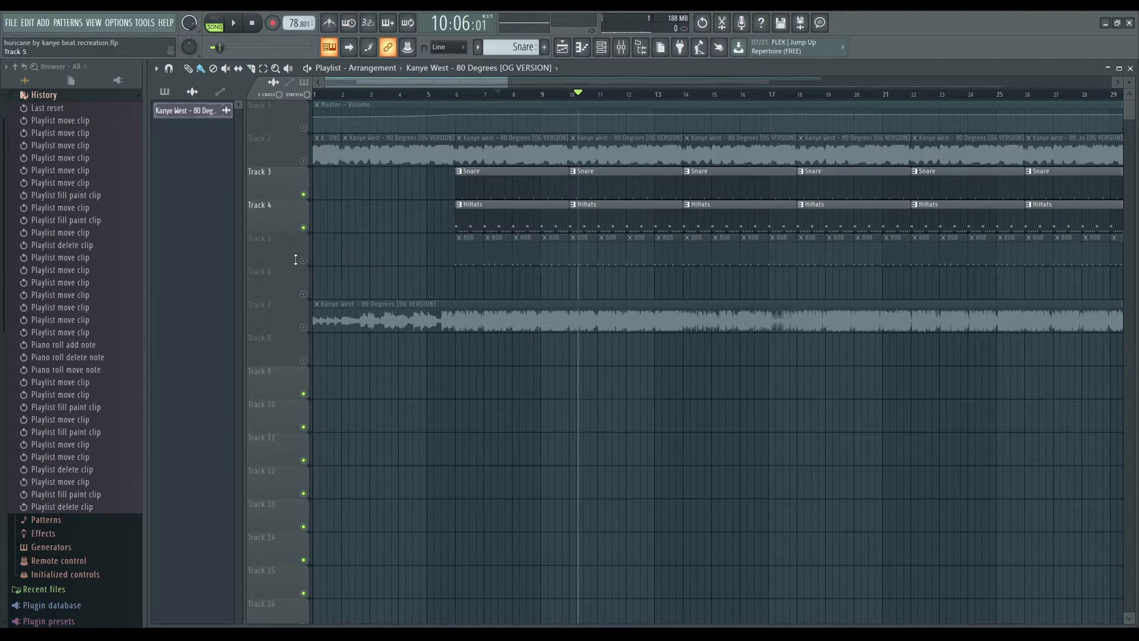
click(303, 228)
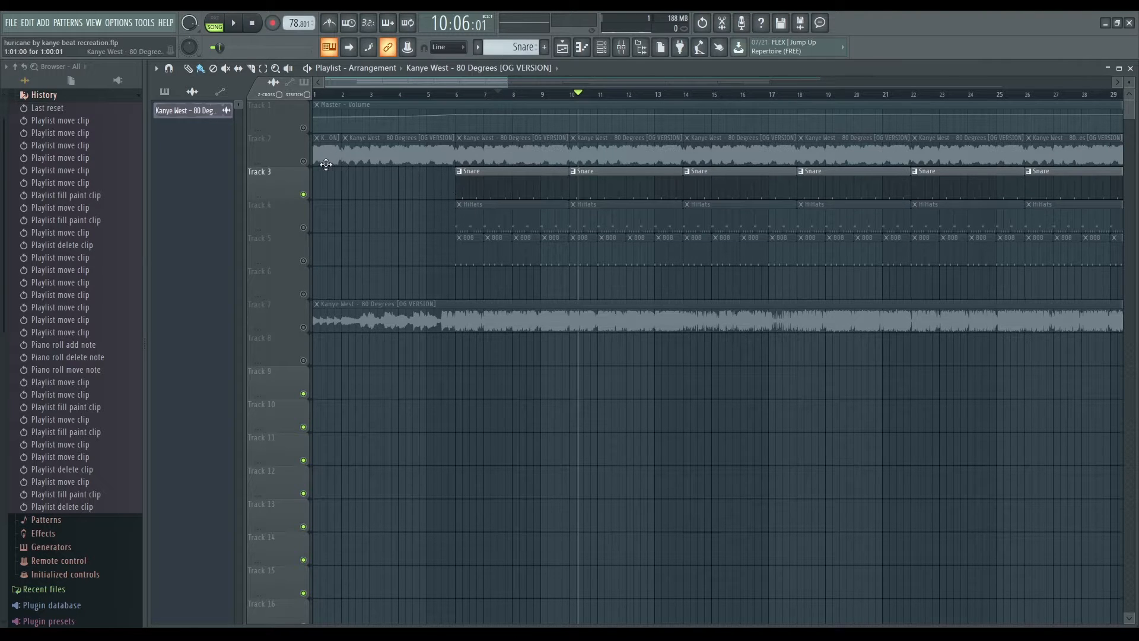
click(303, 161)
Step: Open the Snare pattern in the piano roll, play its notes in pattern mode for about one bar, and close the piano roll
double_click(482, 176)
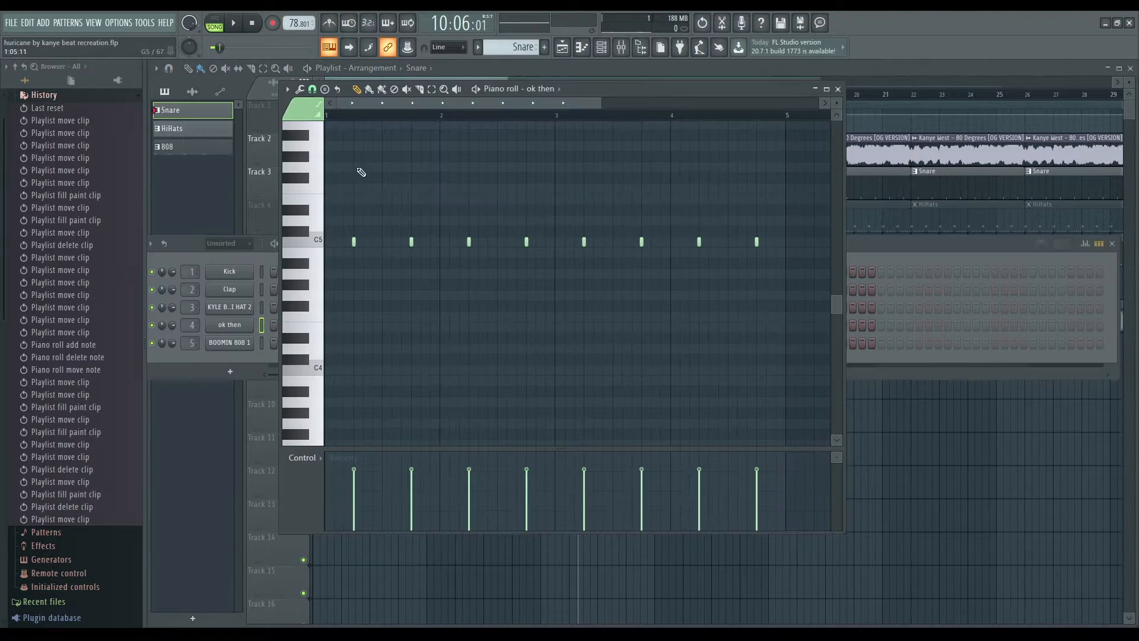
scroll(456, 284, down, 2)
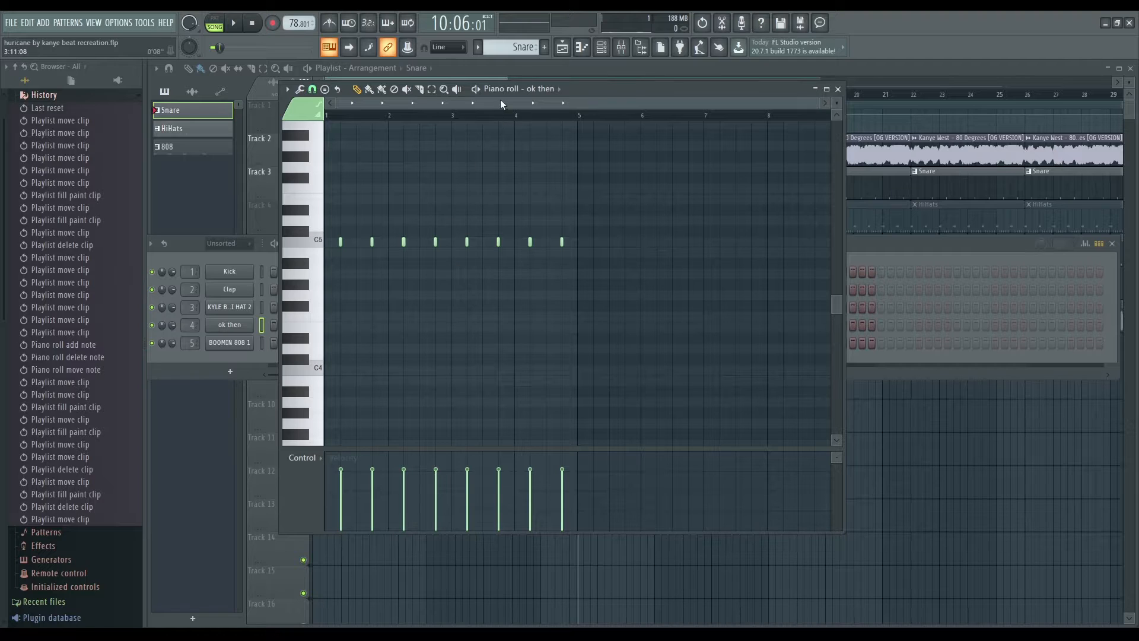
key(space)
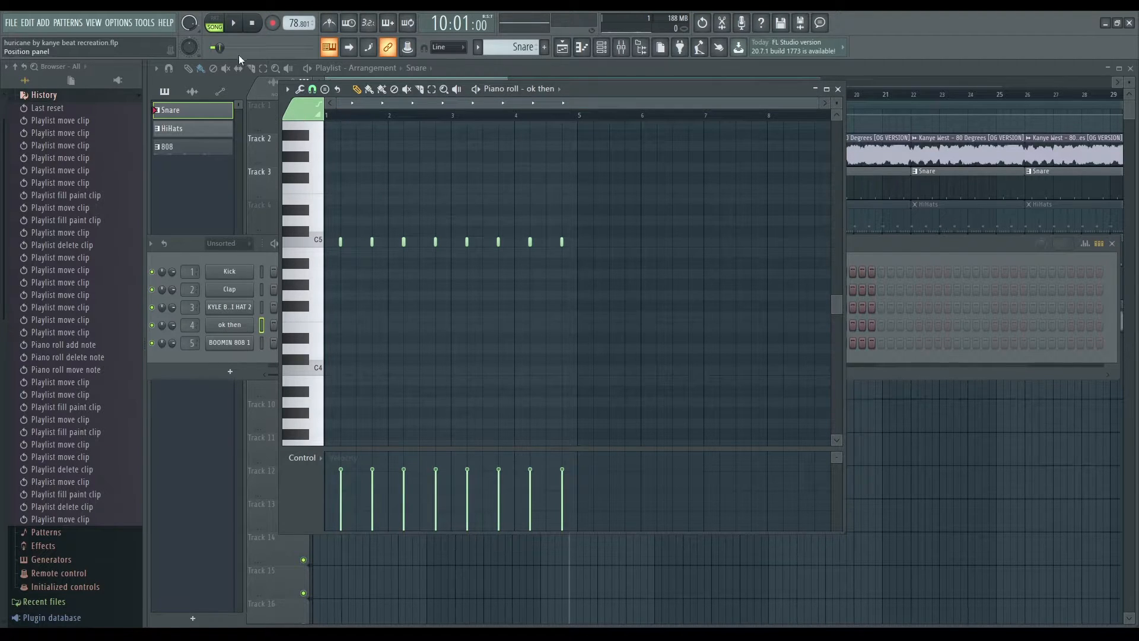
click(234, 24)
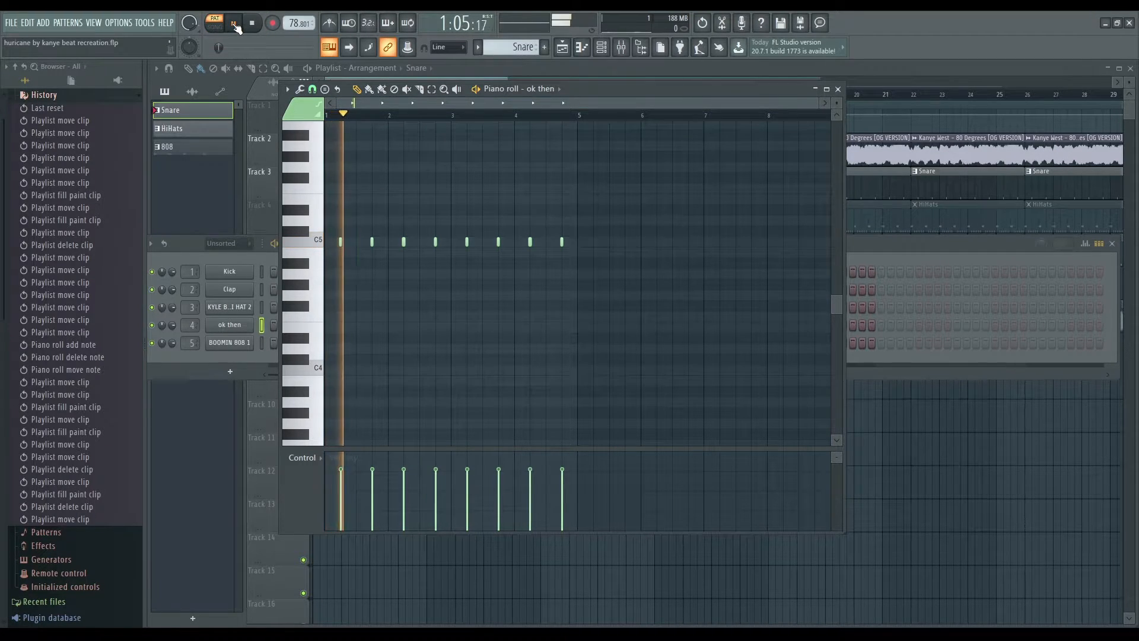
click(233, 24)
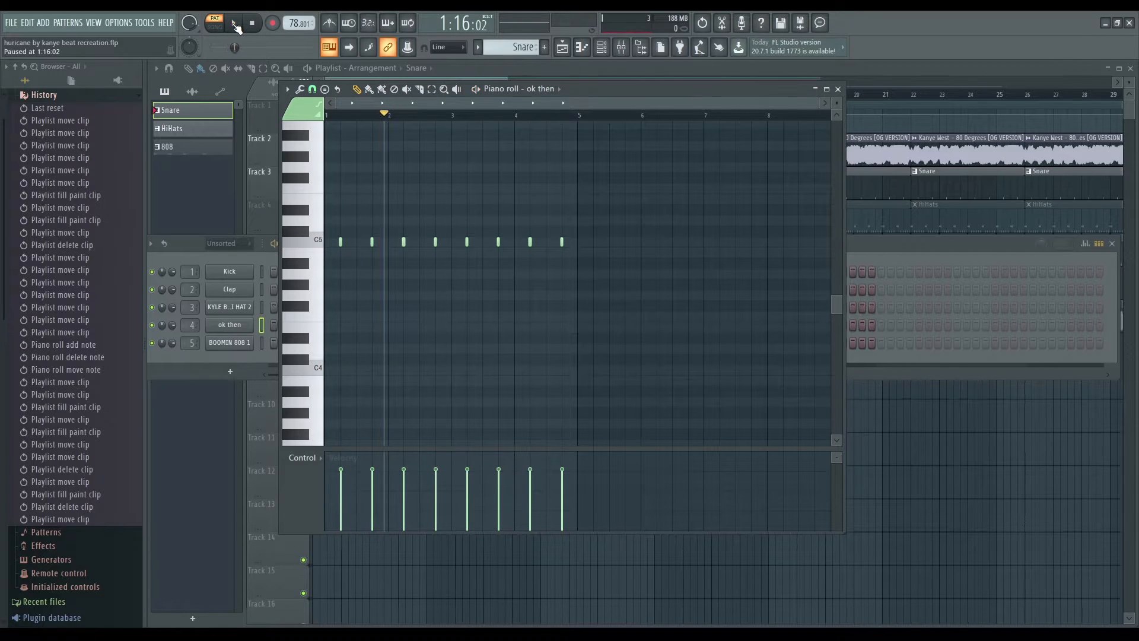
click(838, 89)
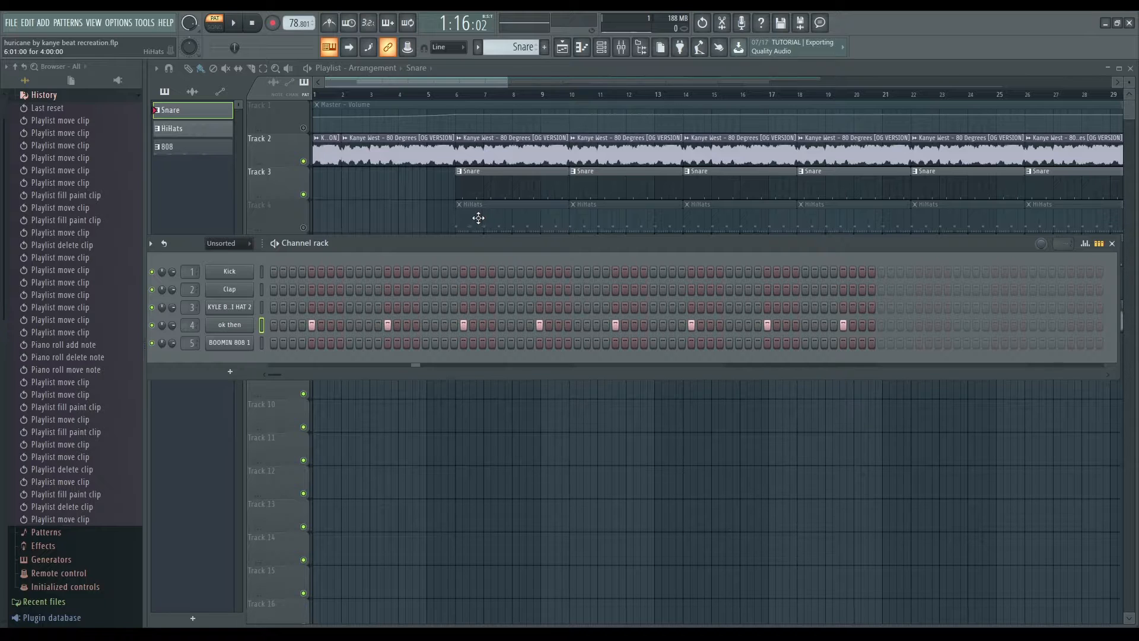
Step: Unmute the HiHats track and open its pattern in the piano roll for playback
click(303, 227)
double_click(472, 229)
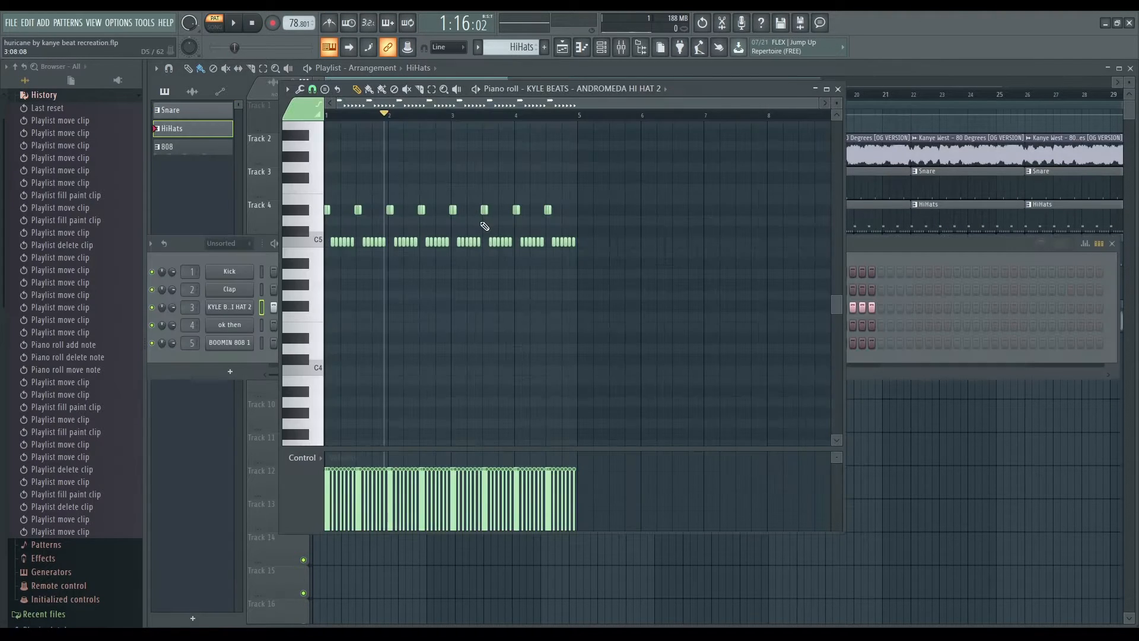
key(space)
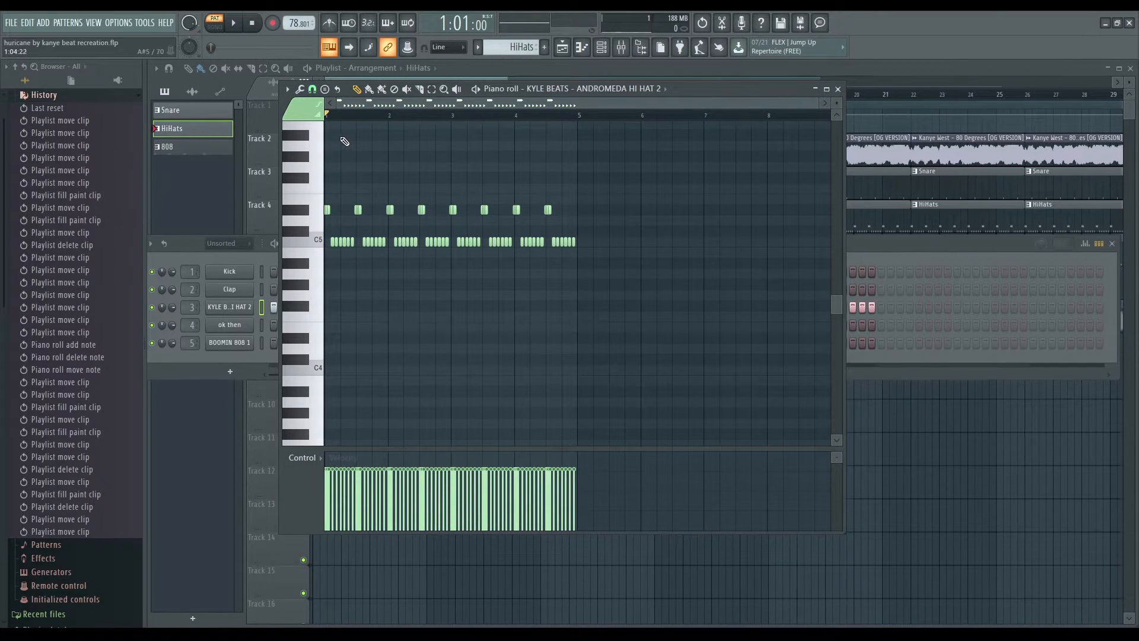
drag(356, 142, 326, 281)
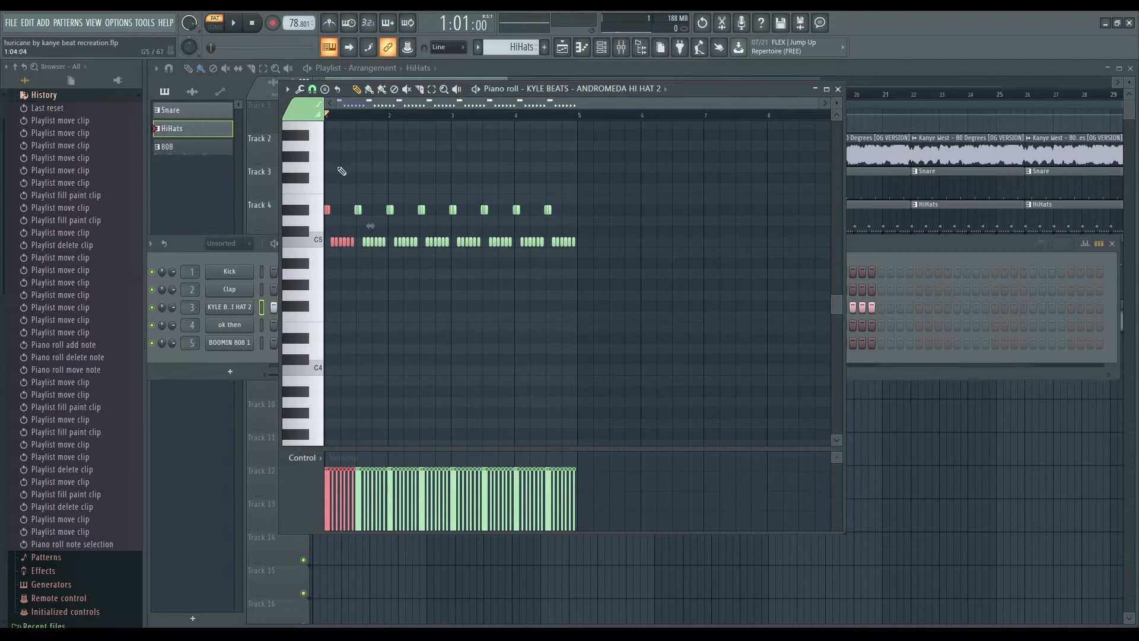
click(342, 158)
right_click(337, 153)
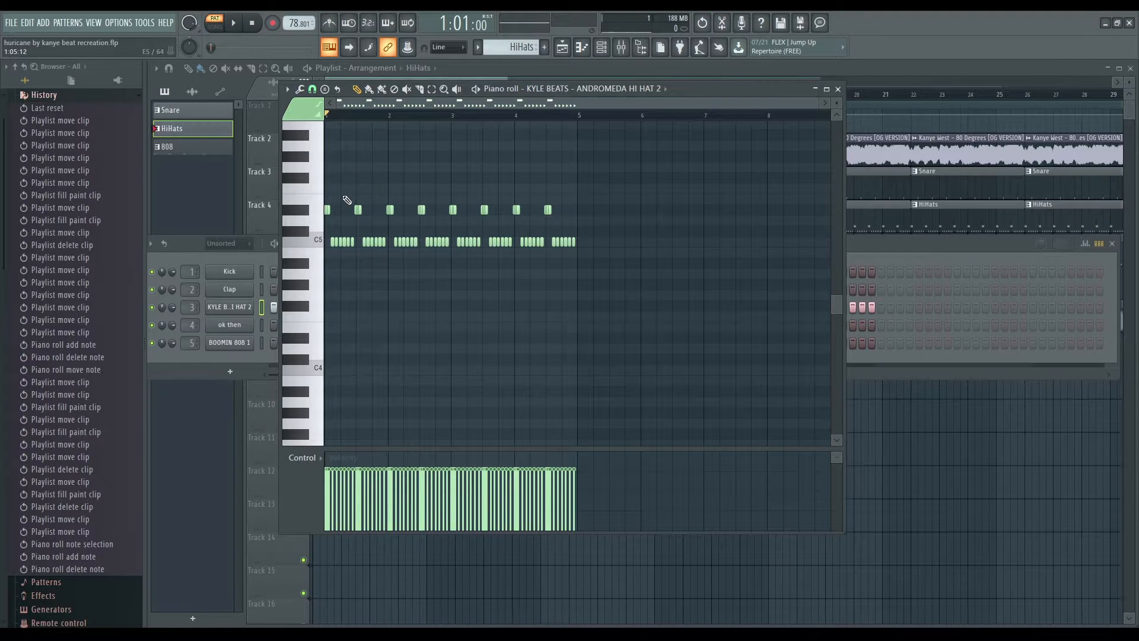
Step: Play the HiHats pattern to about the middle of bar 2, and close the piano roll and channel rack
scroll(366, 223, up, 5)
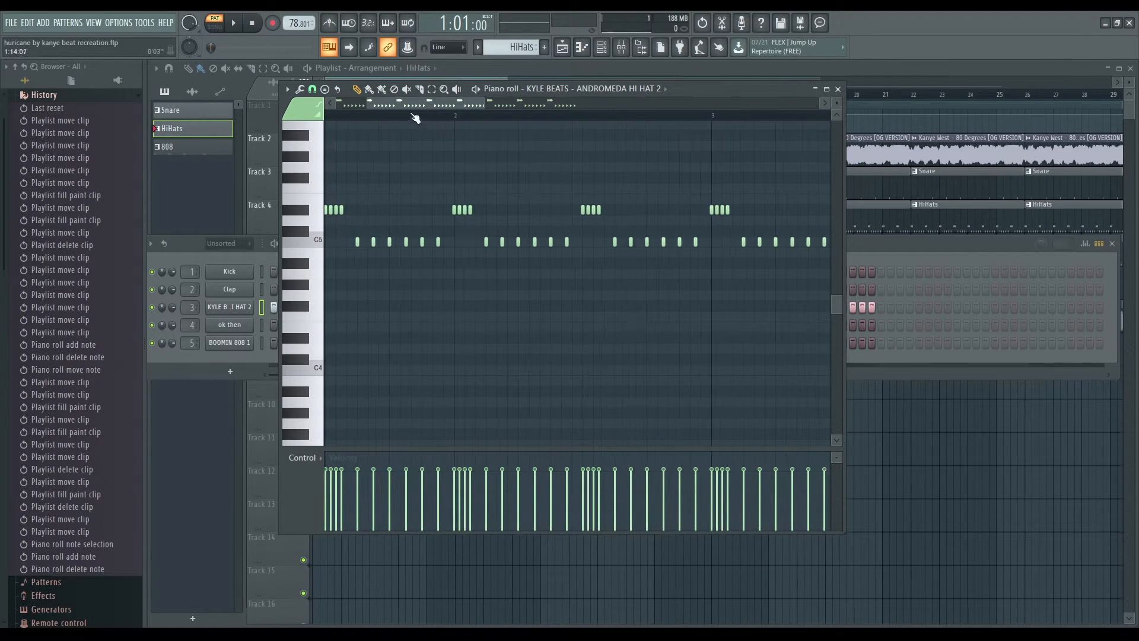
scroll(488, 208, down, 5)
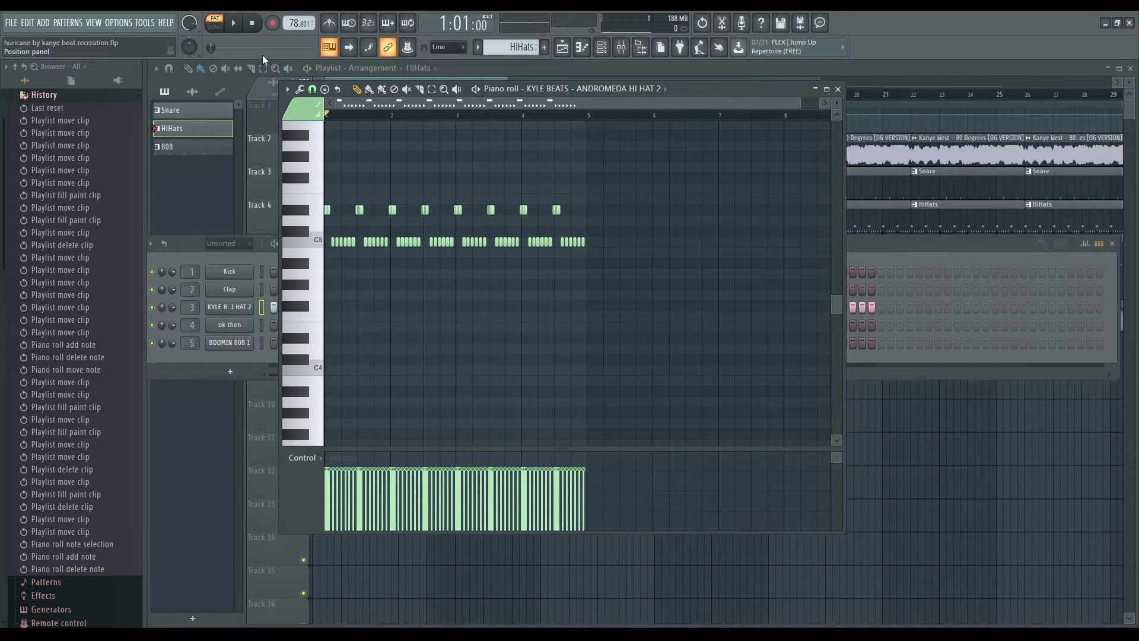
click(237, 25)
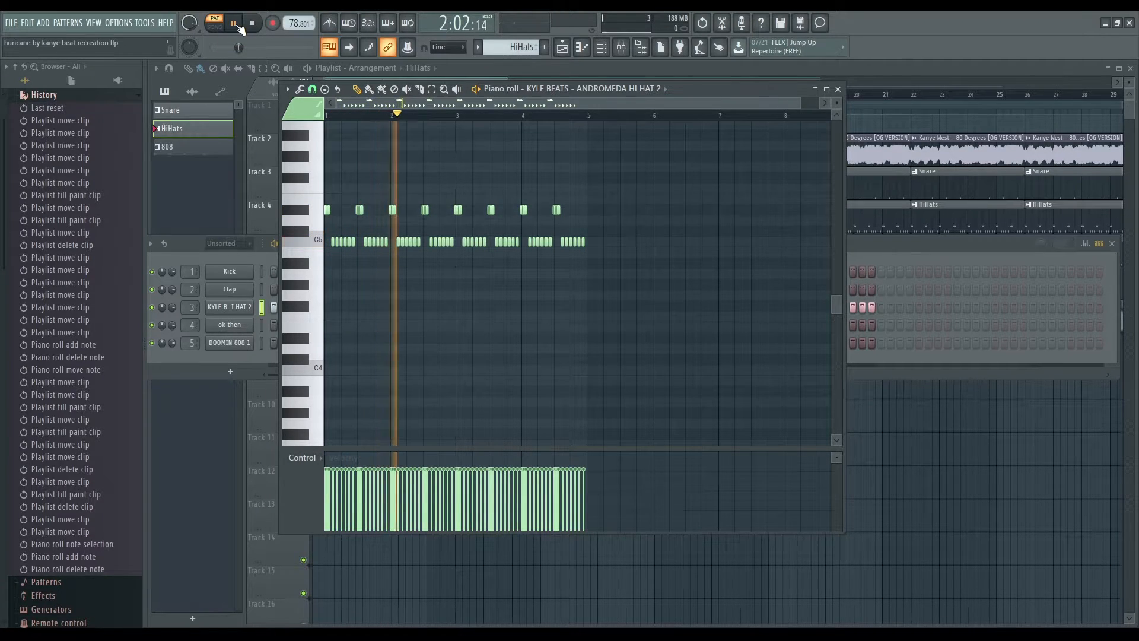
click(235, 24)
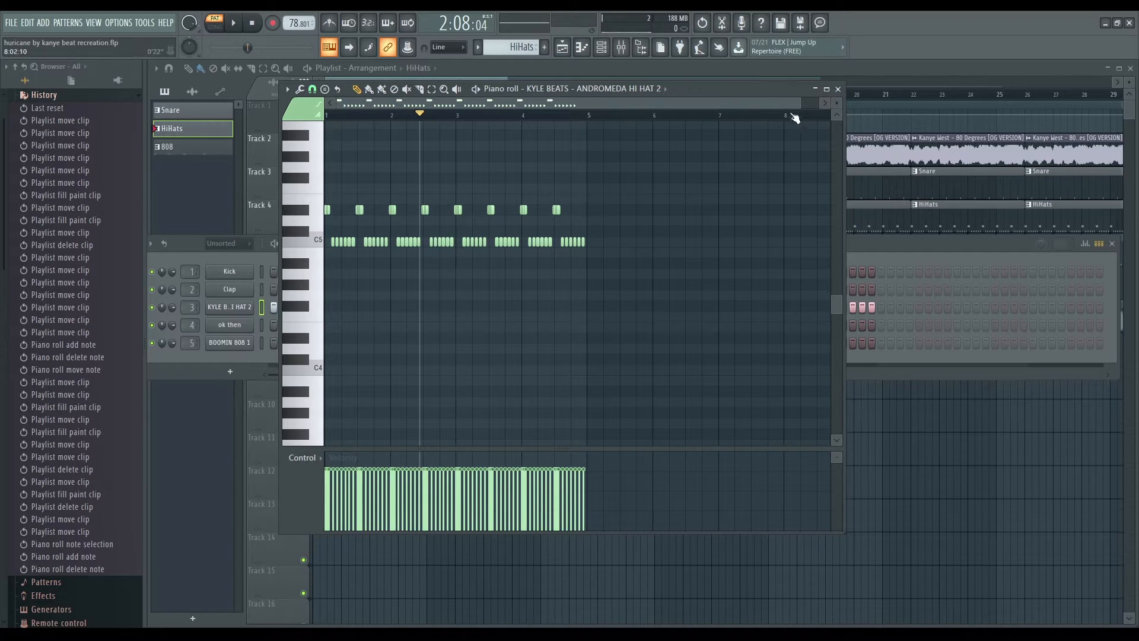
click(838, 89)
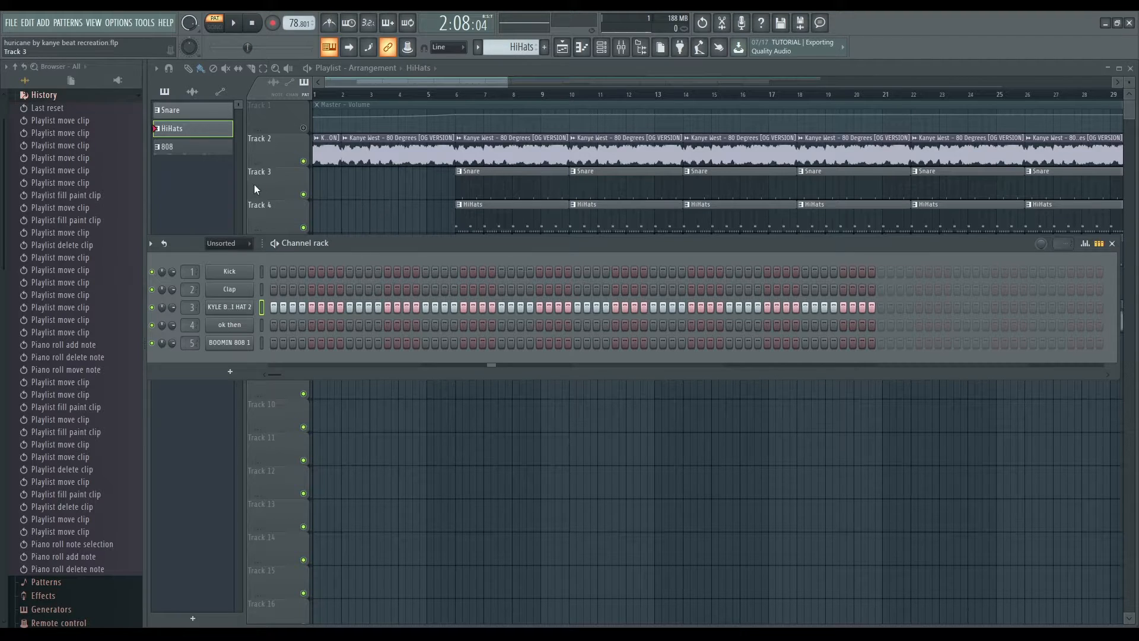
key(F6)
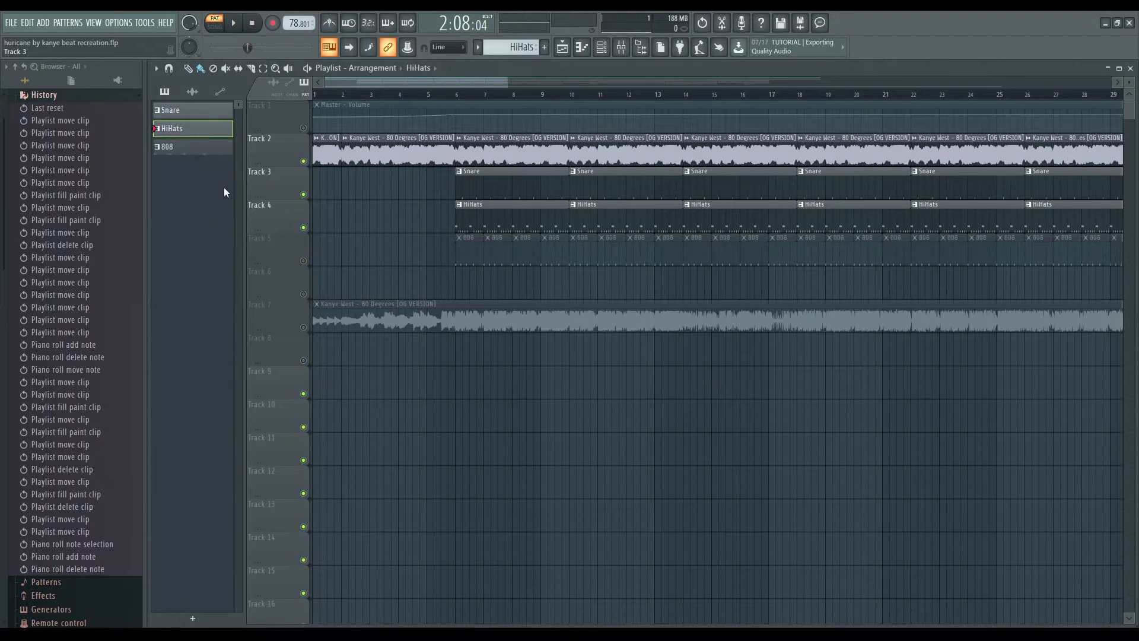
Step: Unmute the 808 clips on Track 5 and open the 808 pattern in the piano roll
click(304, 261)
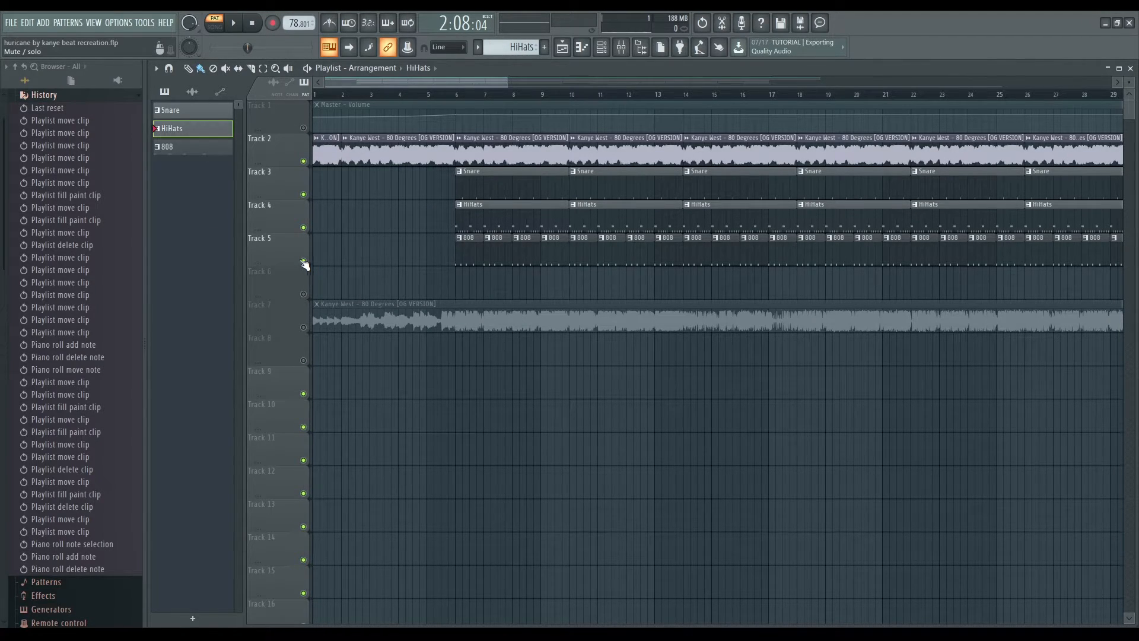
double_click(197, 149)
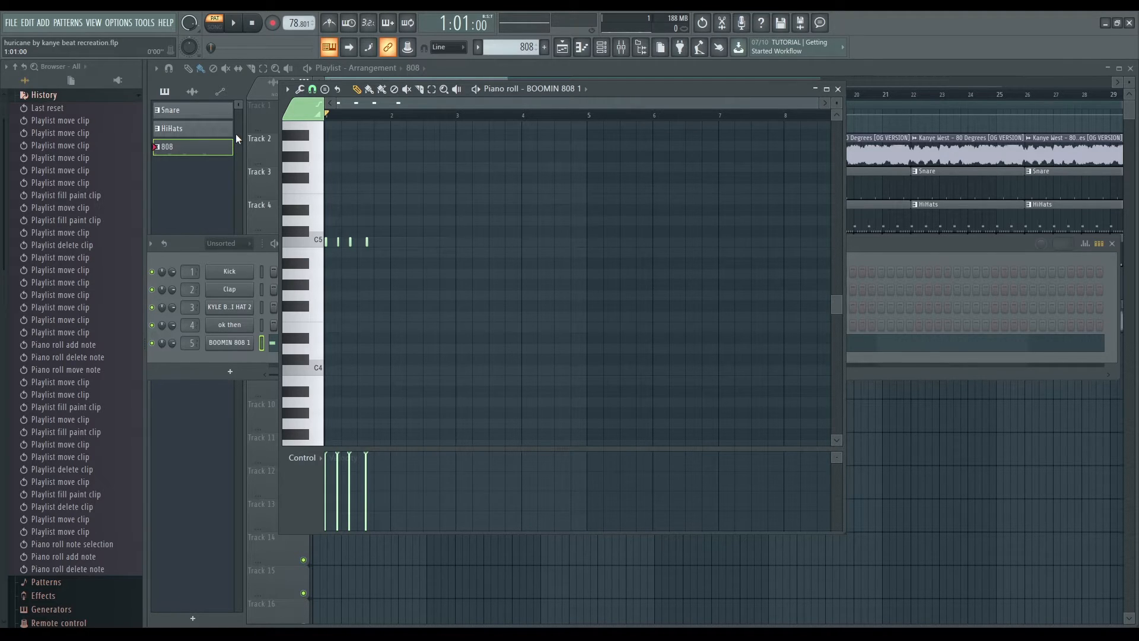
scroll(102, 134, up, 1)
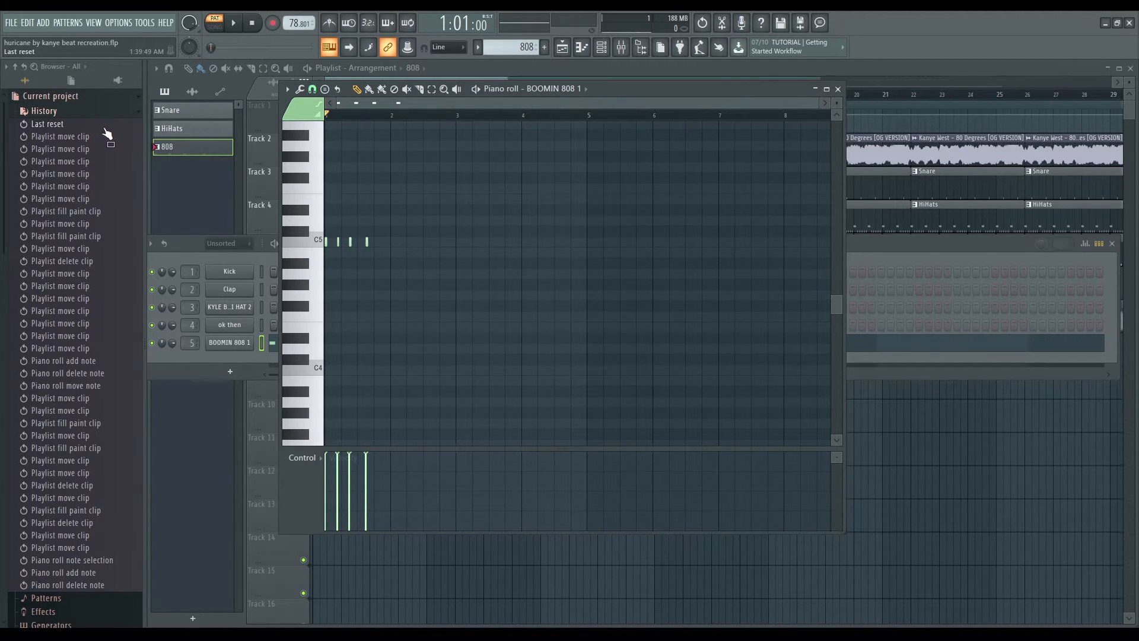
scroll(108, 132, down, 20)
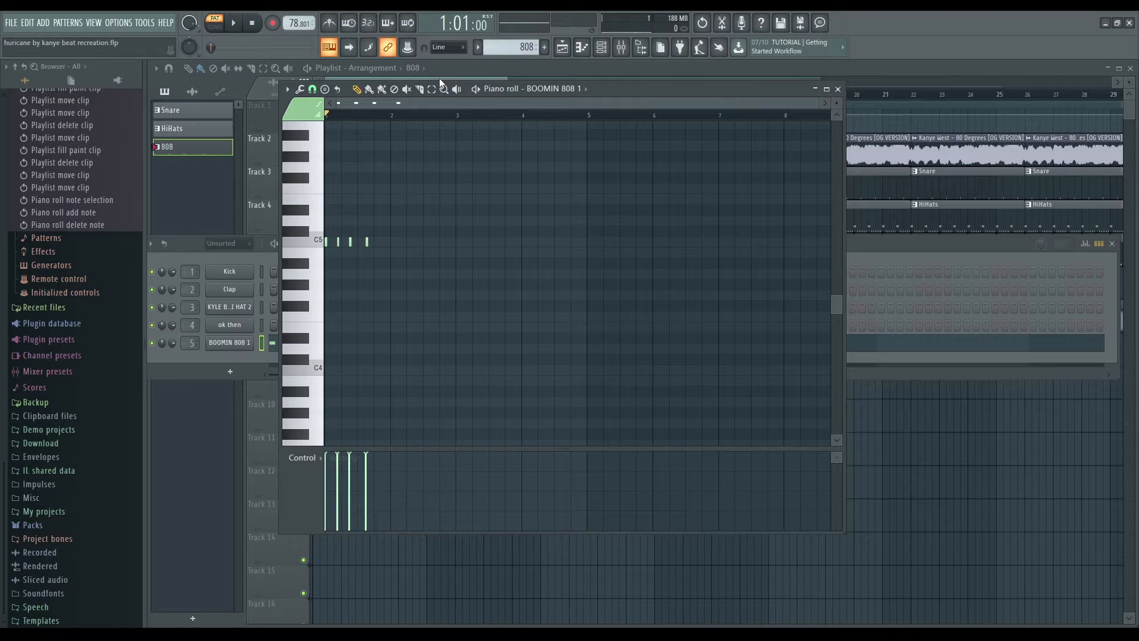
Step: Play the 808 pattern for about one bar and close the piano roll
click(235, 25)
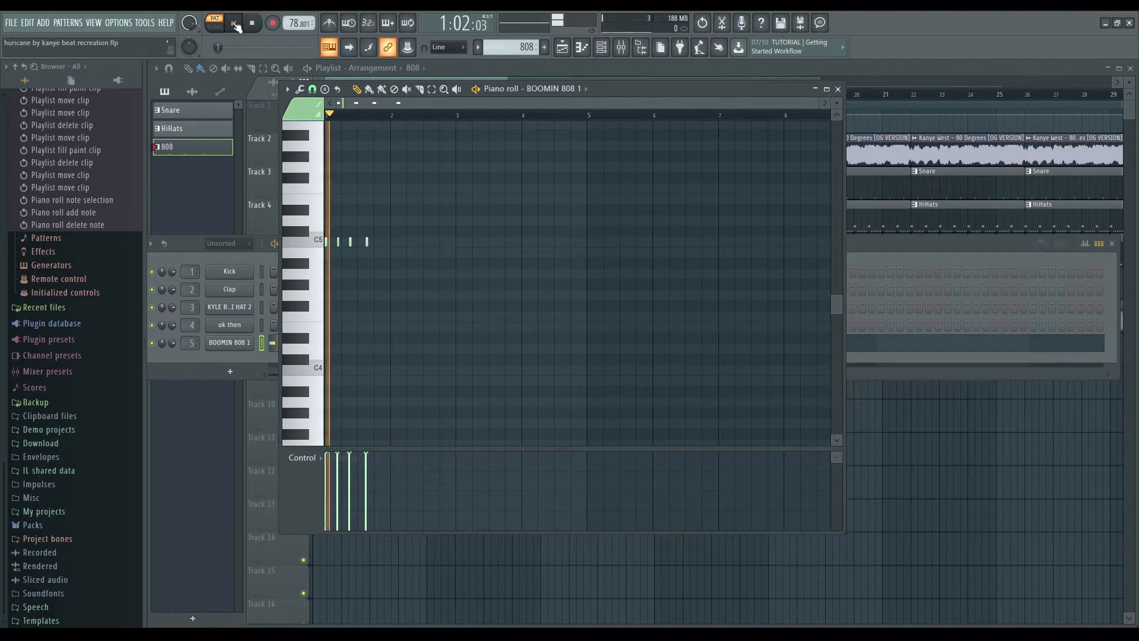
click(235, 26)
click(205, 185)
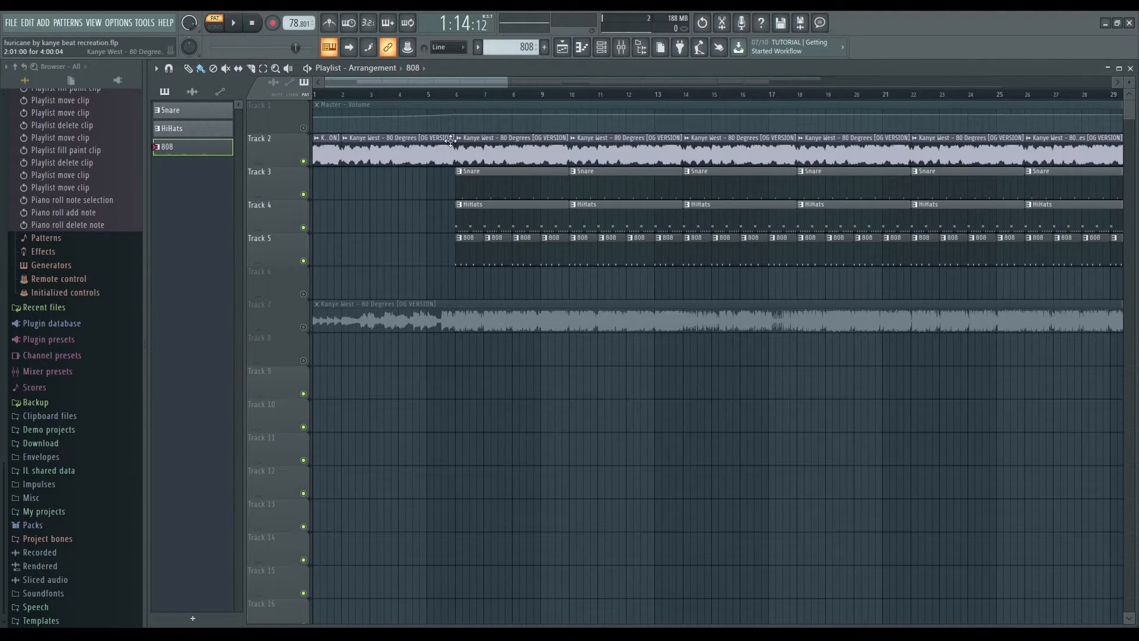
Step: Play the full arrangement in song mode from bar 6 to about bar 9
click(455, 95)
click(233, 23)
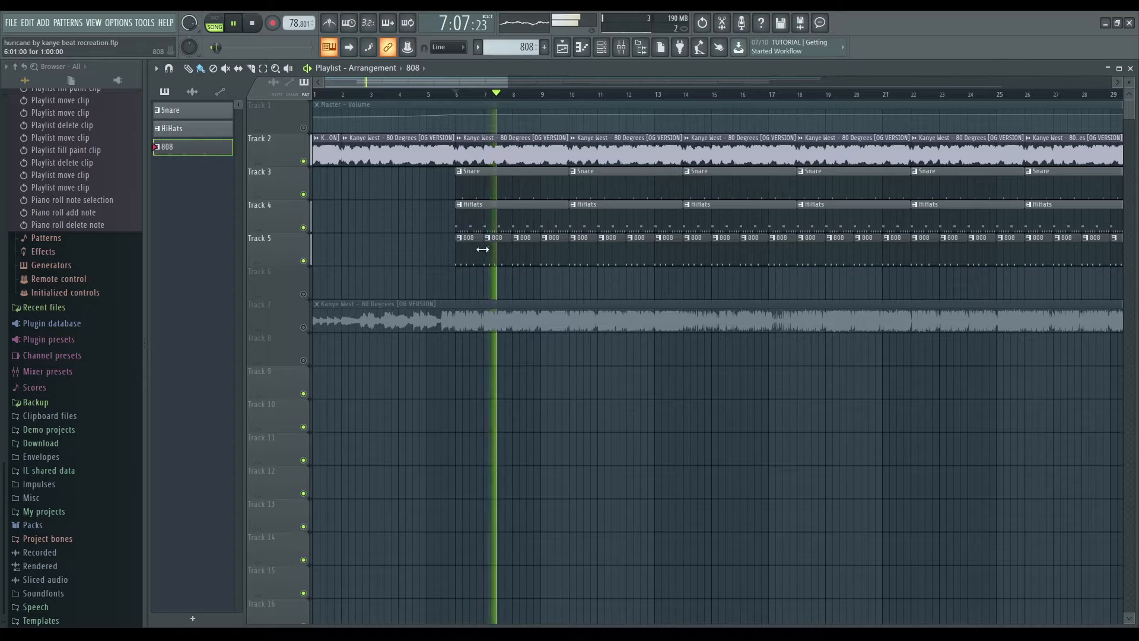
click(234, 25)
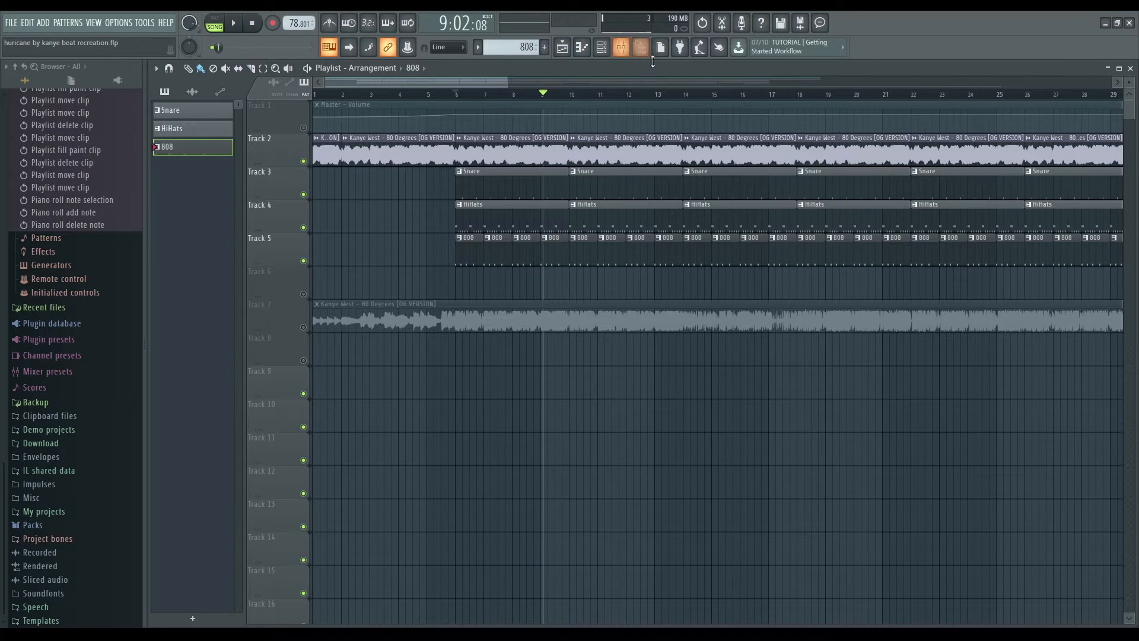
Step: Open the mixer and inspect the effect chains on Inserts 1 to 5 and the Master track
click(623, 50)
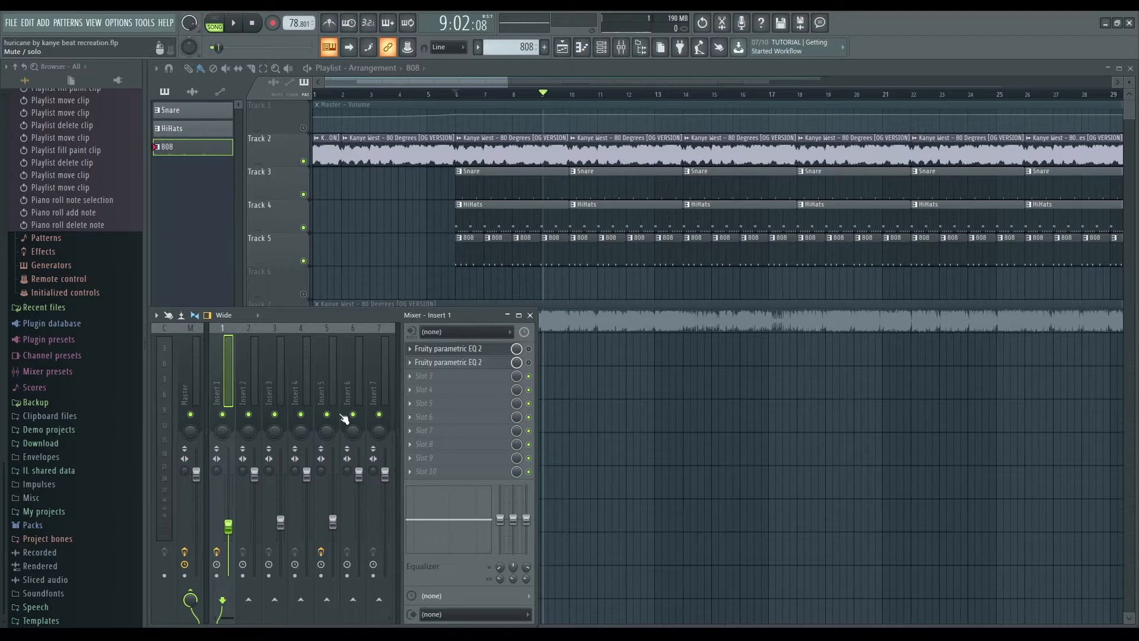
click(246, 365)
click(270, 363)
click(302, 361)
click(330, 358)
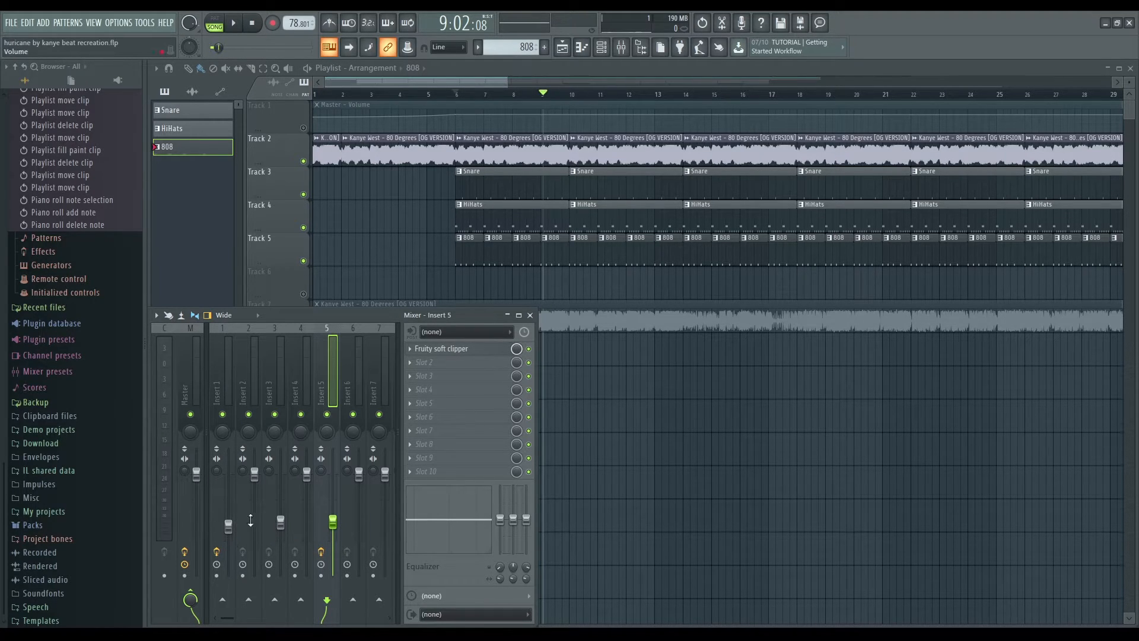
click(193, 373)
Step: Locate the X MASTER preset for the Master track in the FreeDrumKits drum kit's X MIXER PRESETS folder
scroll(16, 300, up, 6)
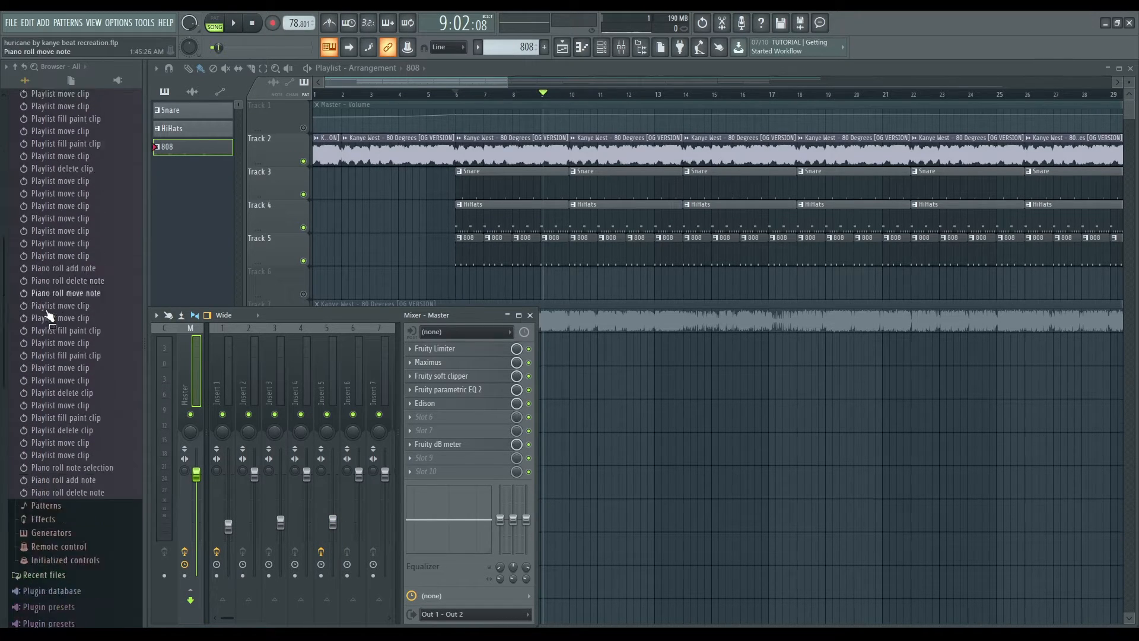
scroll(18, 314, down, 5)
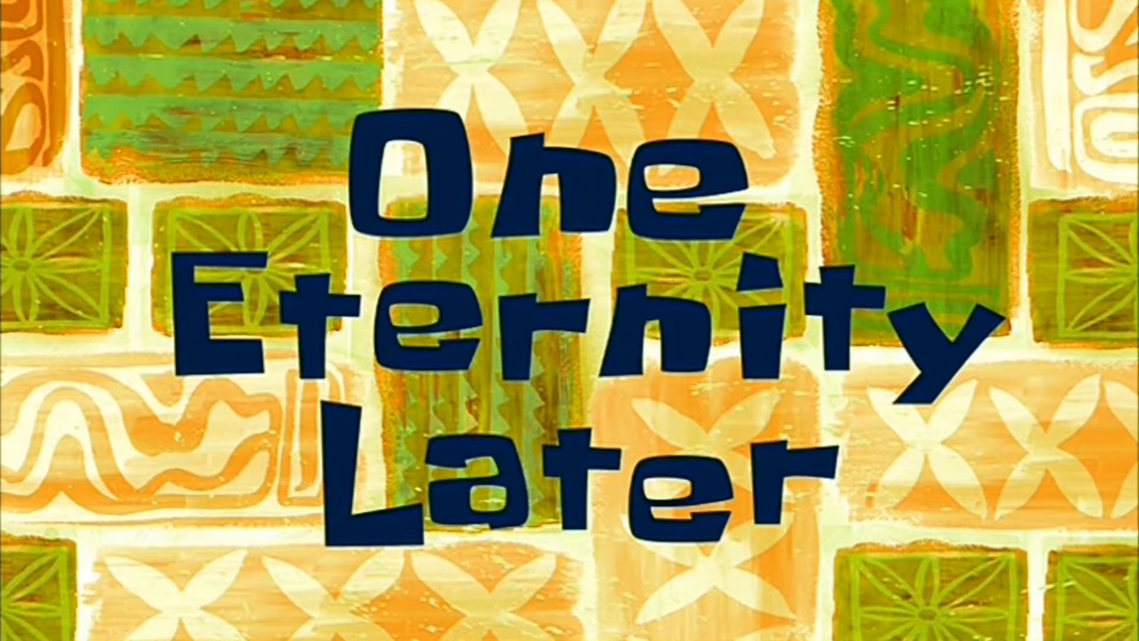
scroll(48, 445, down, 1)
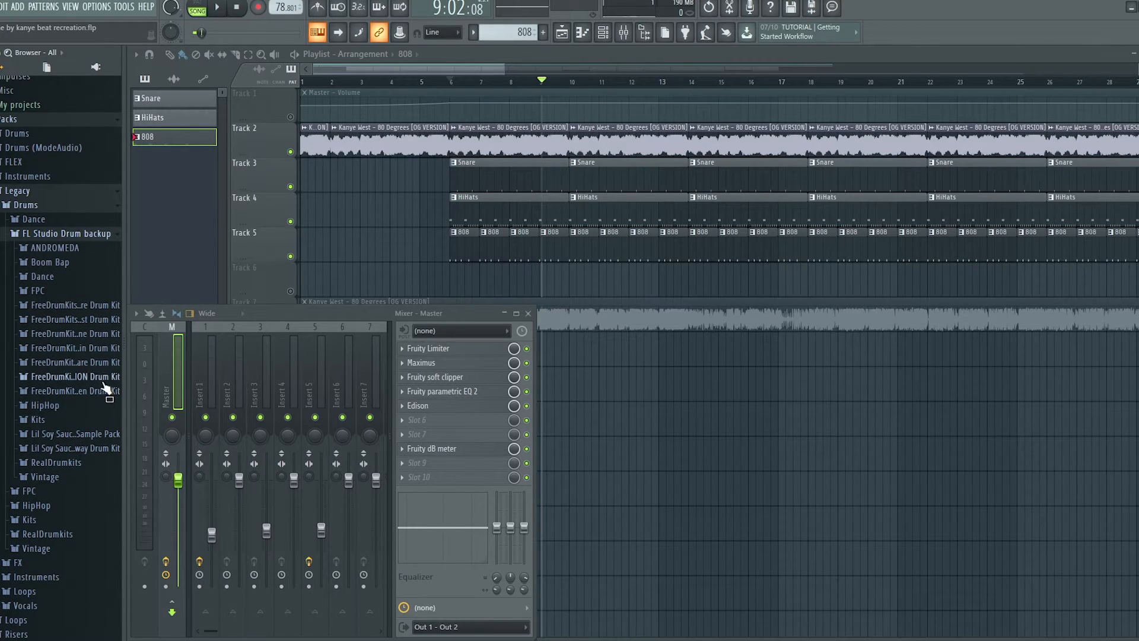
click(103, 380)
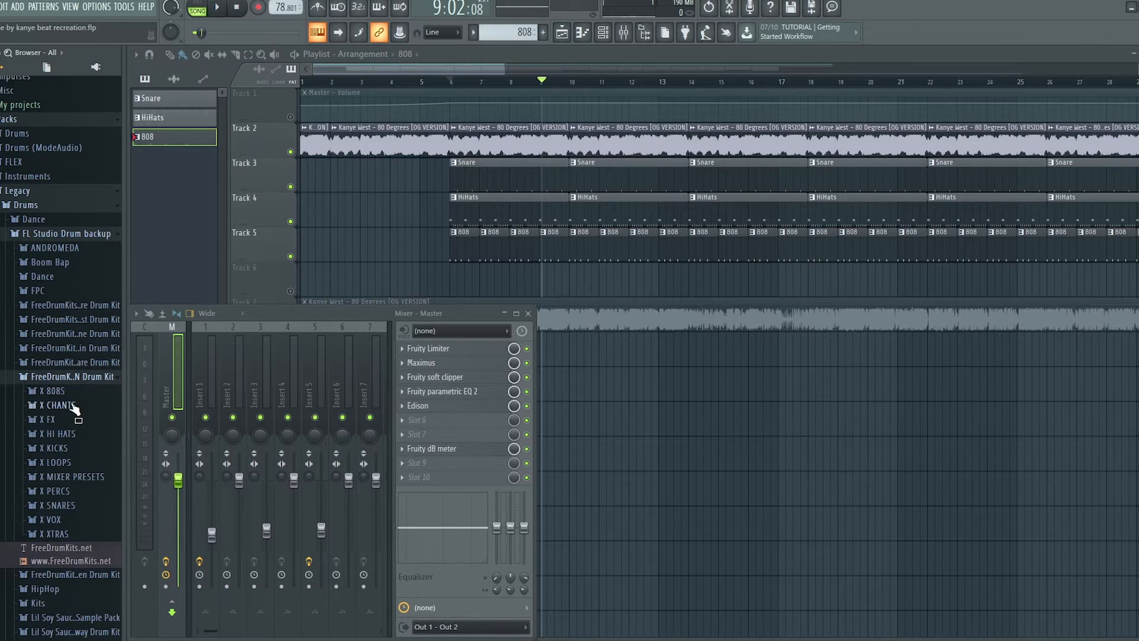
scroll(71, 401, down, 3)
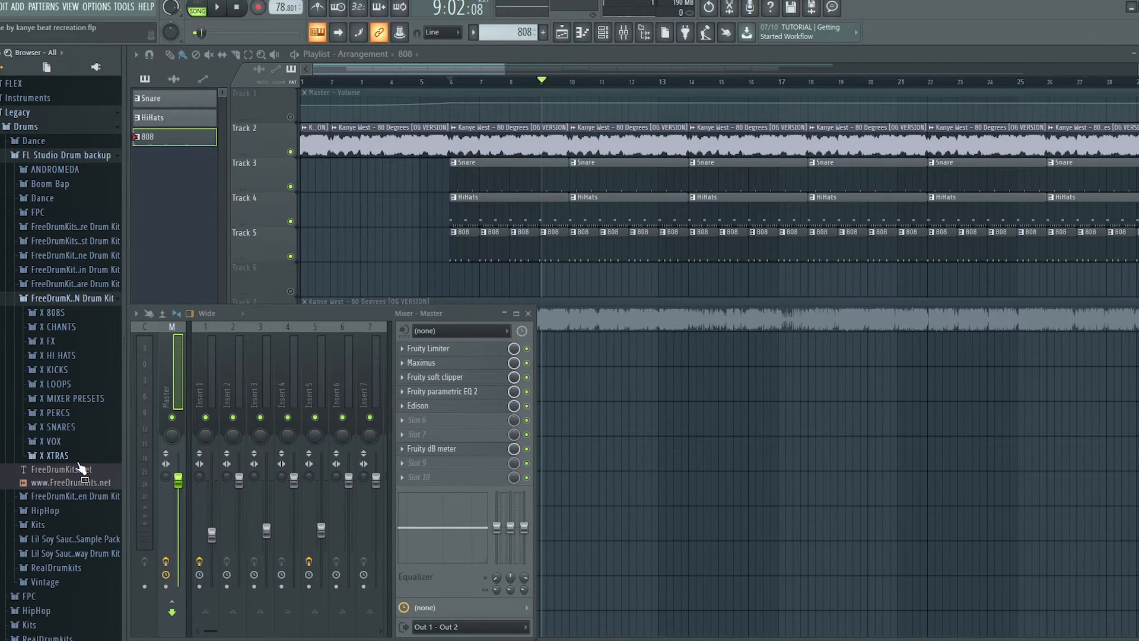
click(82, 398)
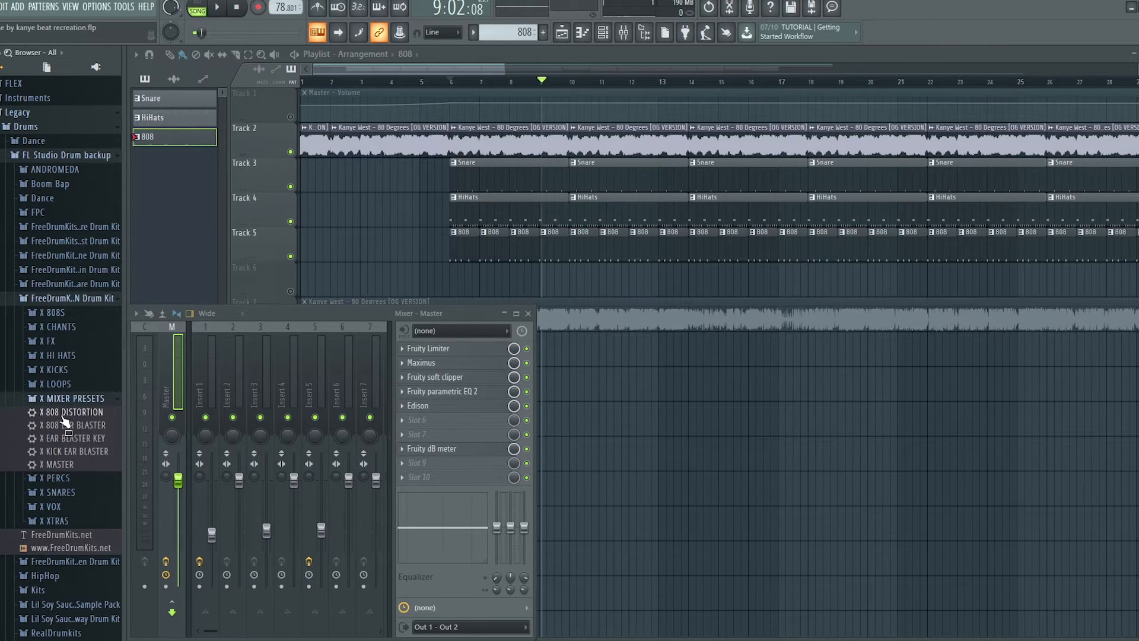
drag(77, 465, 167, 406)
Step: Examine the Master track's Fruity parametric EQ 2 curve, and close the equalizer and the mixer
click(468, 396)
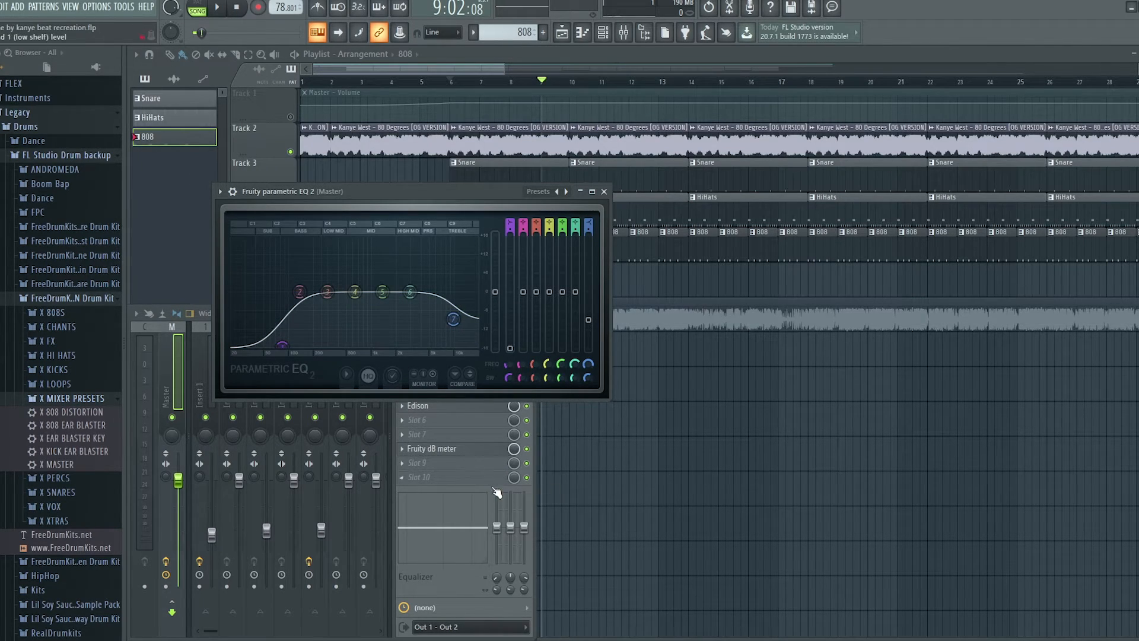
click(497, 531)
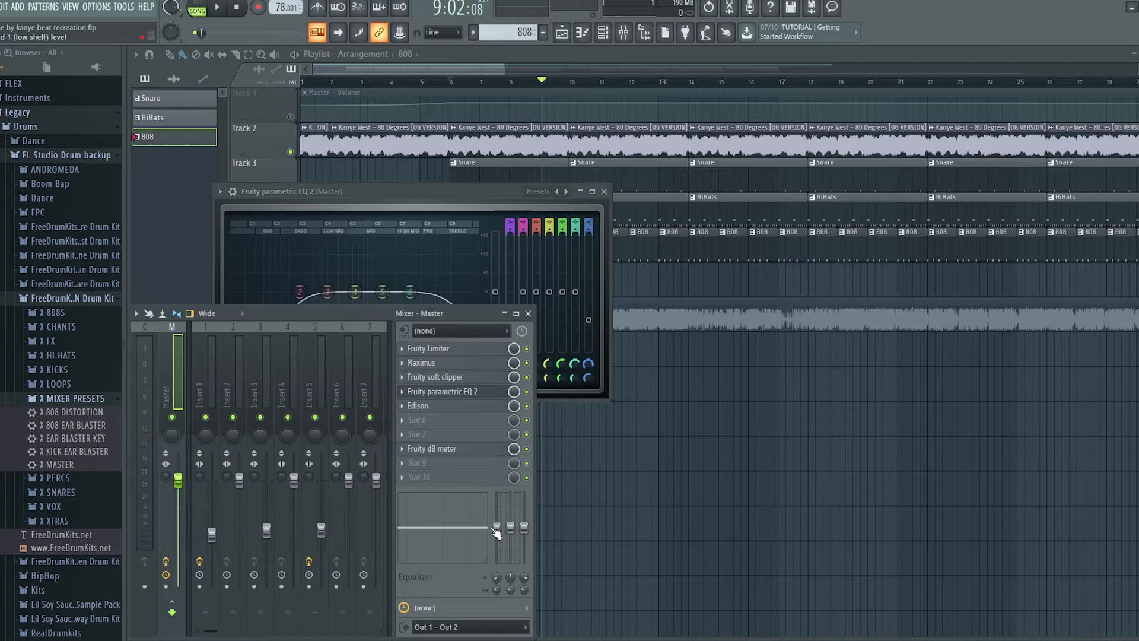
click(604, 192)
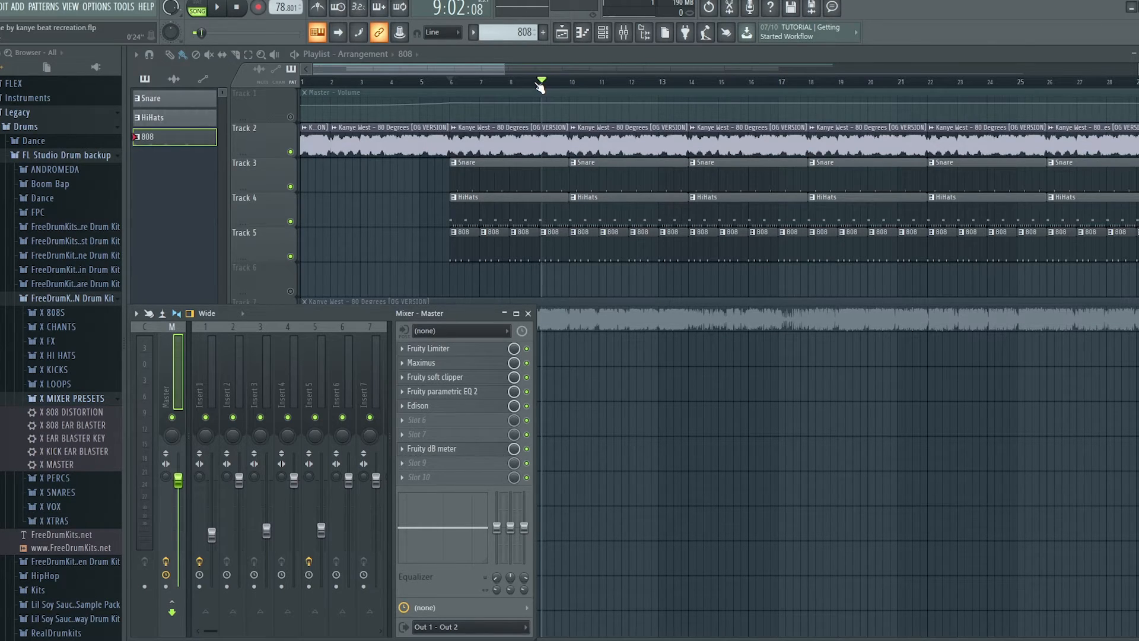
key(F9)
Step: Unmute the Master volume automation on Track 1 and play the fade-out at the end of the arrangement around bar 77
click(399, 95)
drag(324, 81, 239, 104)
key(space)
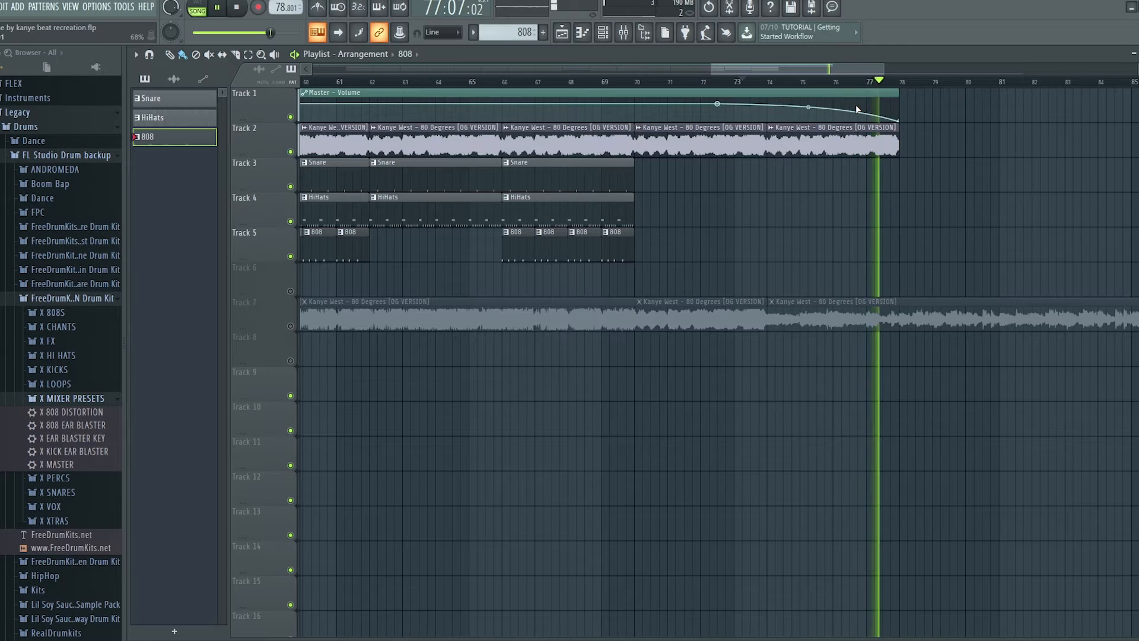
scroll(856, 113, down, 5)
click(237, 8)
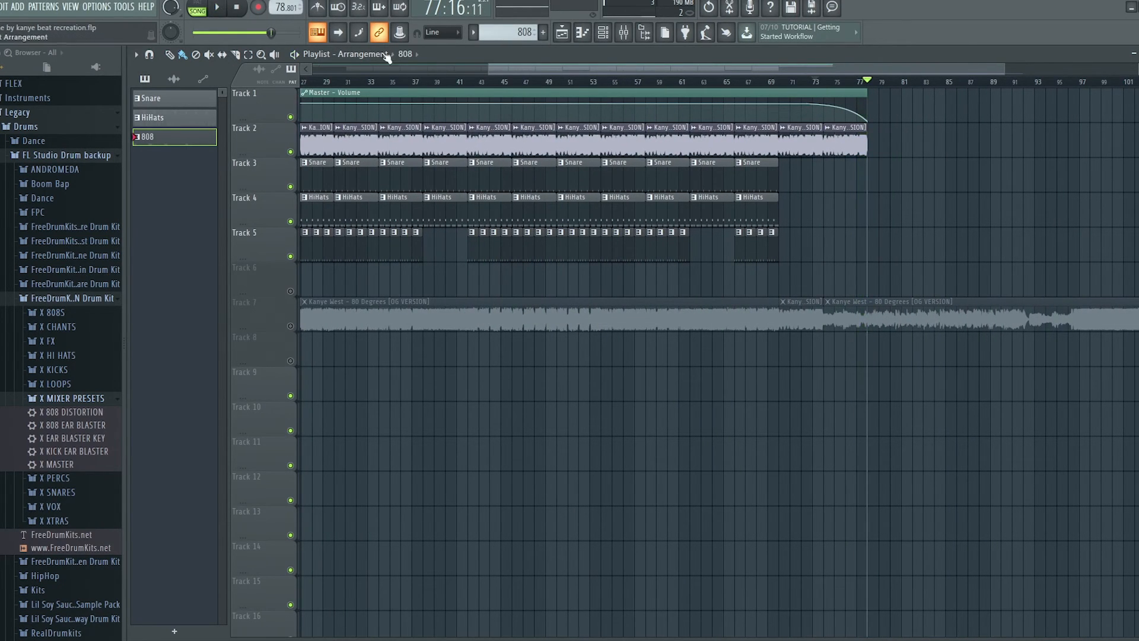
Step: Examine the full arrangement, including the placement of the 808 clips on Track 5 around bars 38 to 42
drag(553, 69, 360, 66)
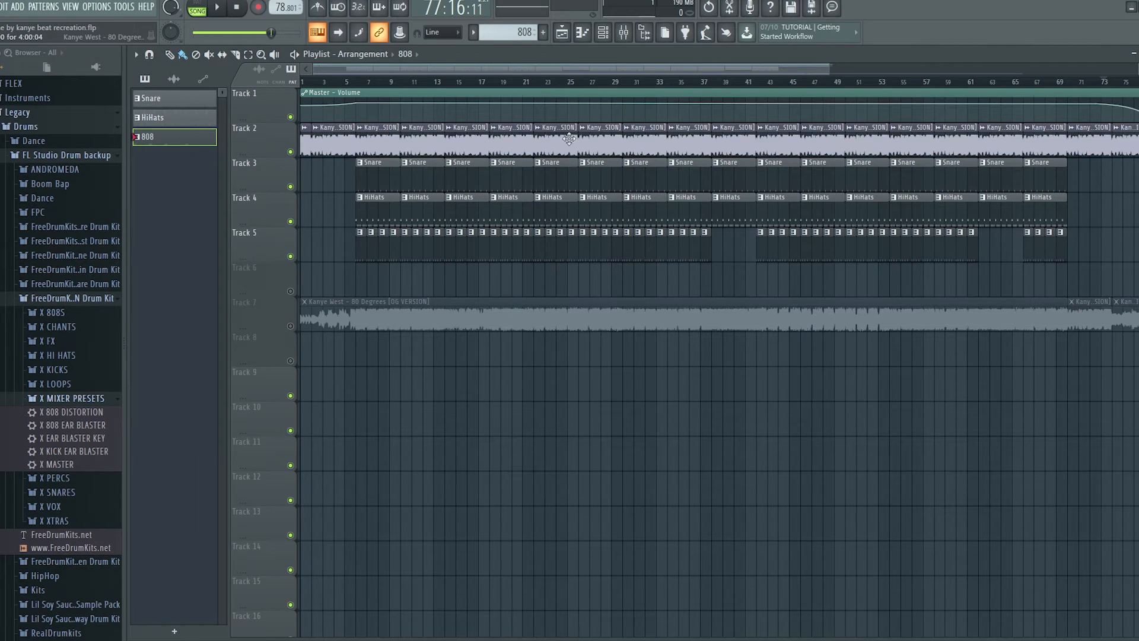
drag(504, 66, 485, 103)
scroll(734, 258, up, 1)
scroll(734, 258, up, 2)
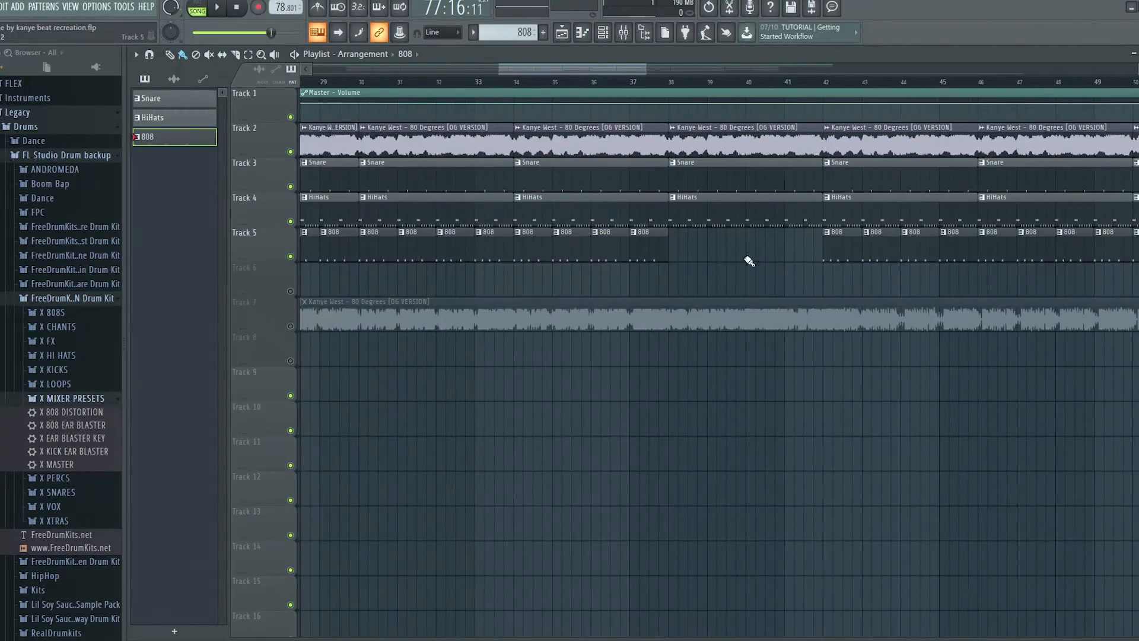
scroll(737, 257, up, 1)
scroll(1068, 254, down, 3)
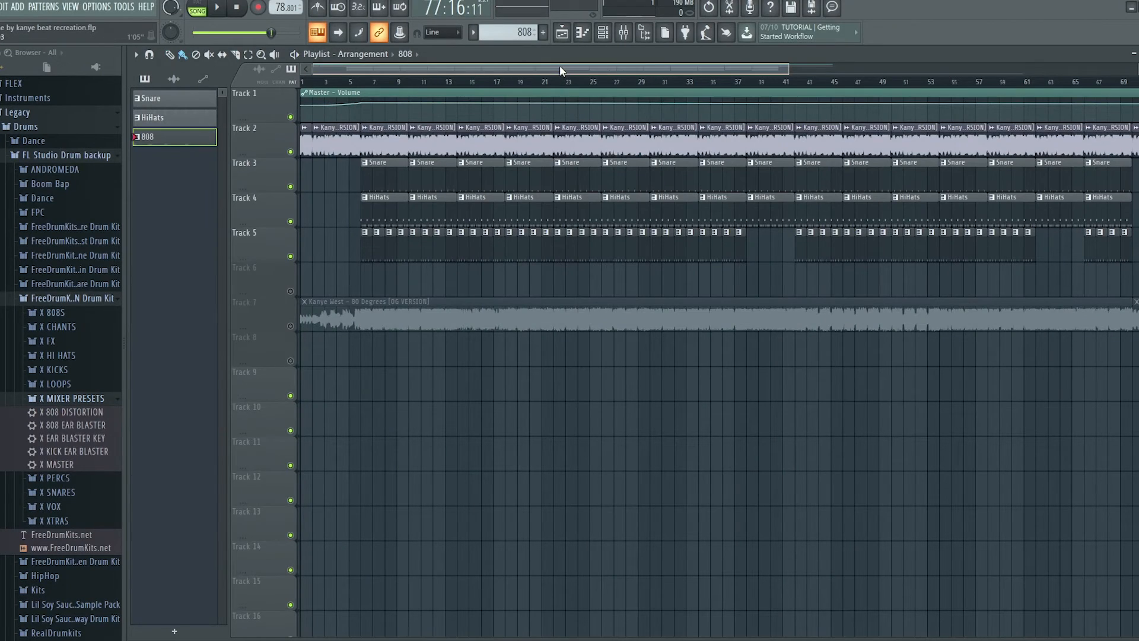
drag(561, 68, 781, 67)
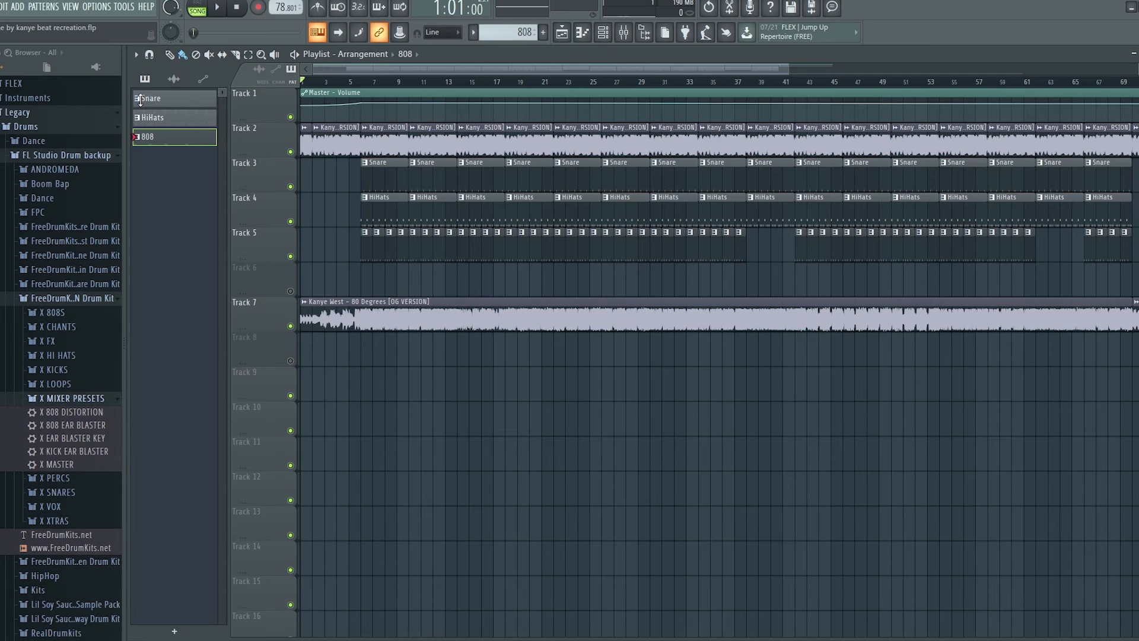
Step: Mute the original song on Track 7, with the whole recreated arrangement in view
scroll(395, 244, up, 2)
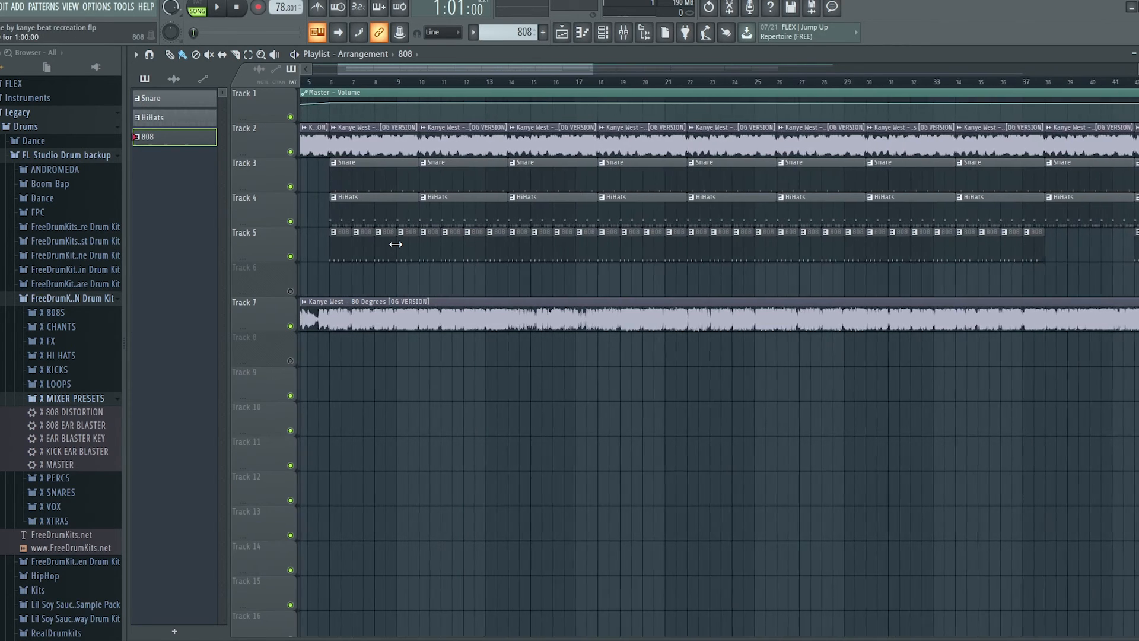
drag(426, 63, 333, 63)
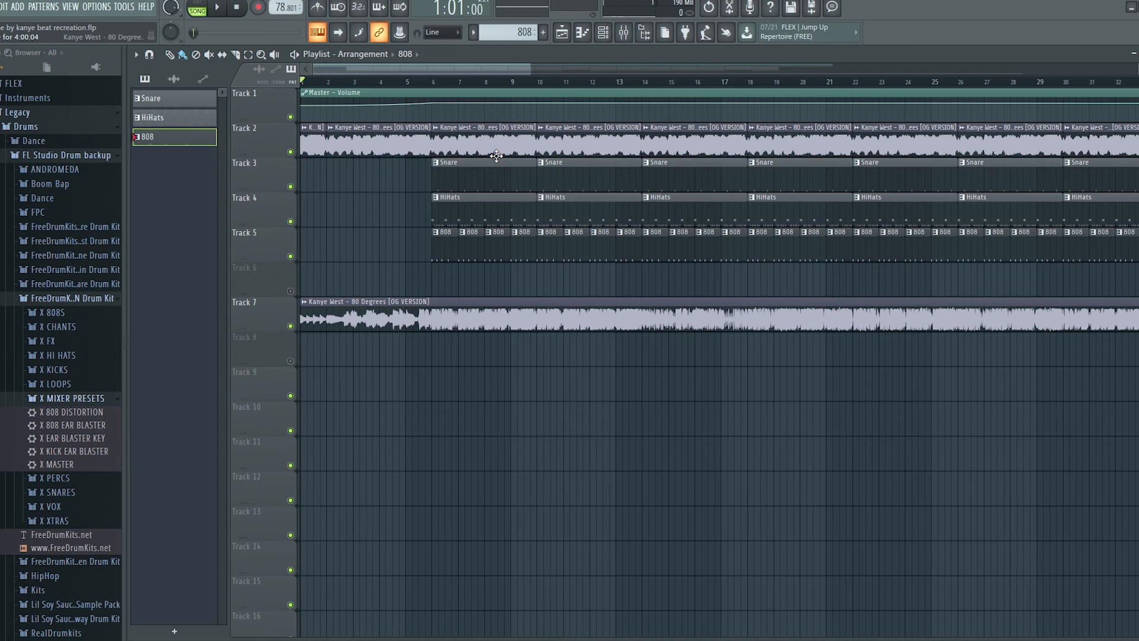
scroll(496, 155, down, 4)
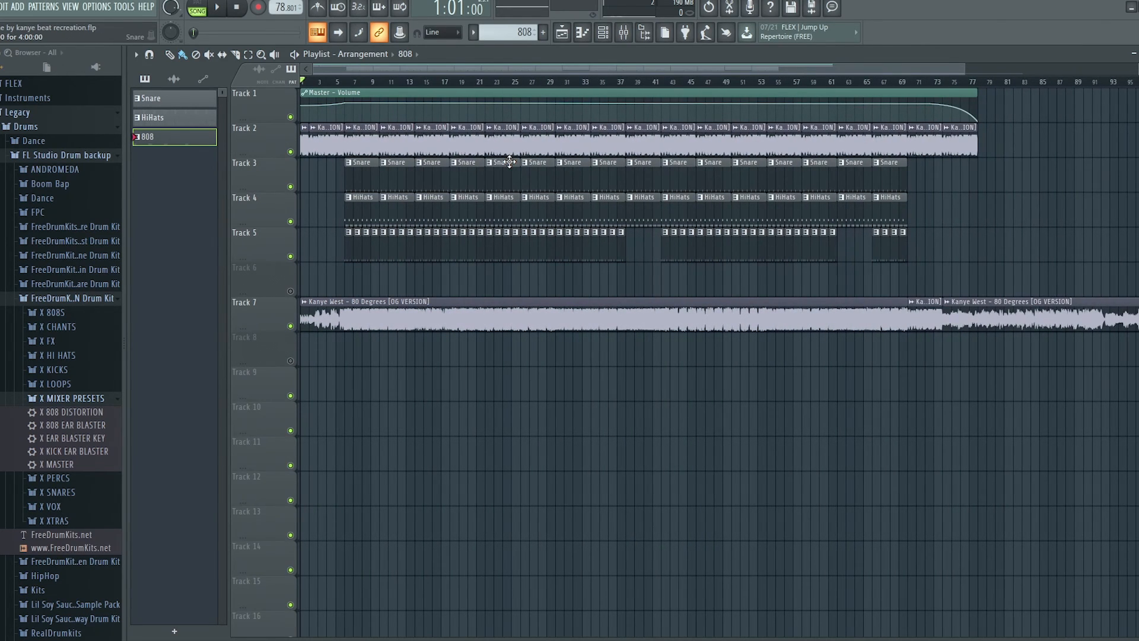
click(290, 325)
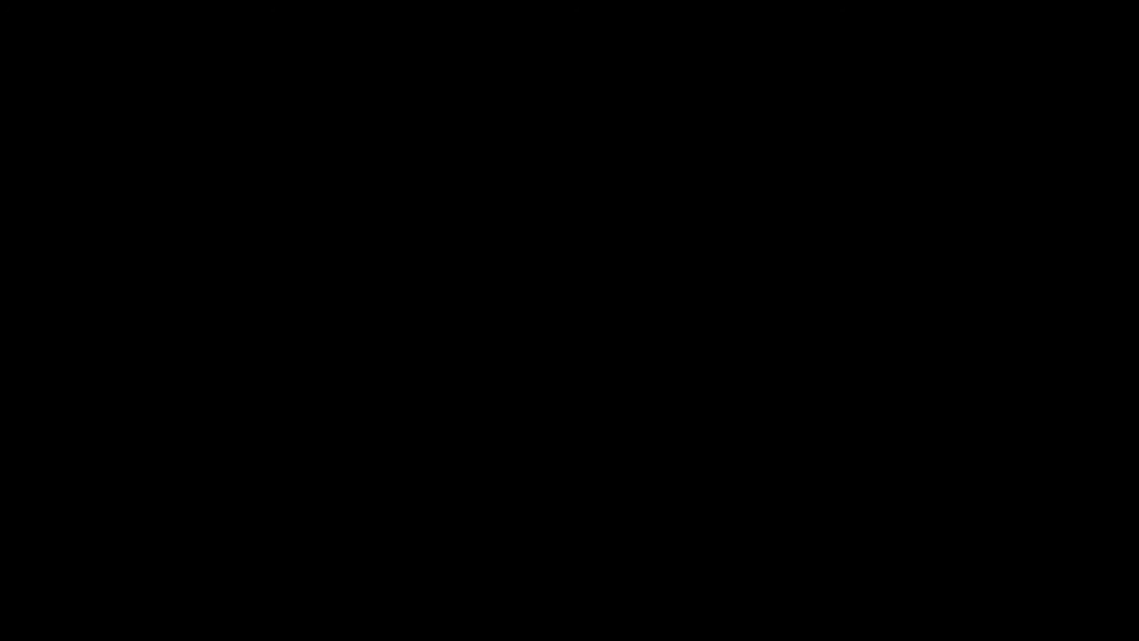